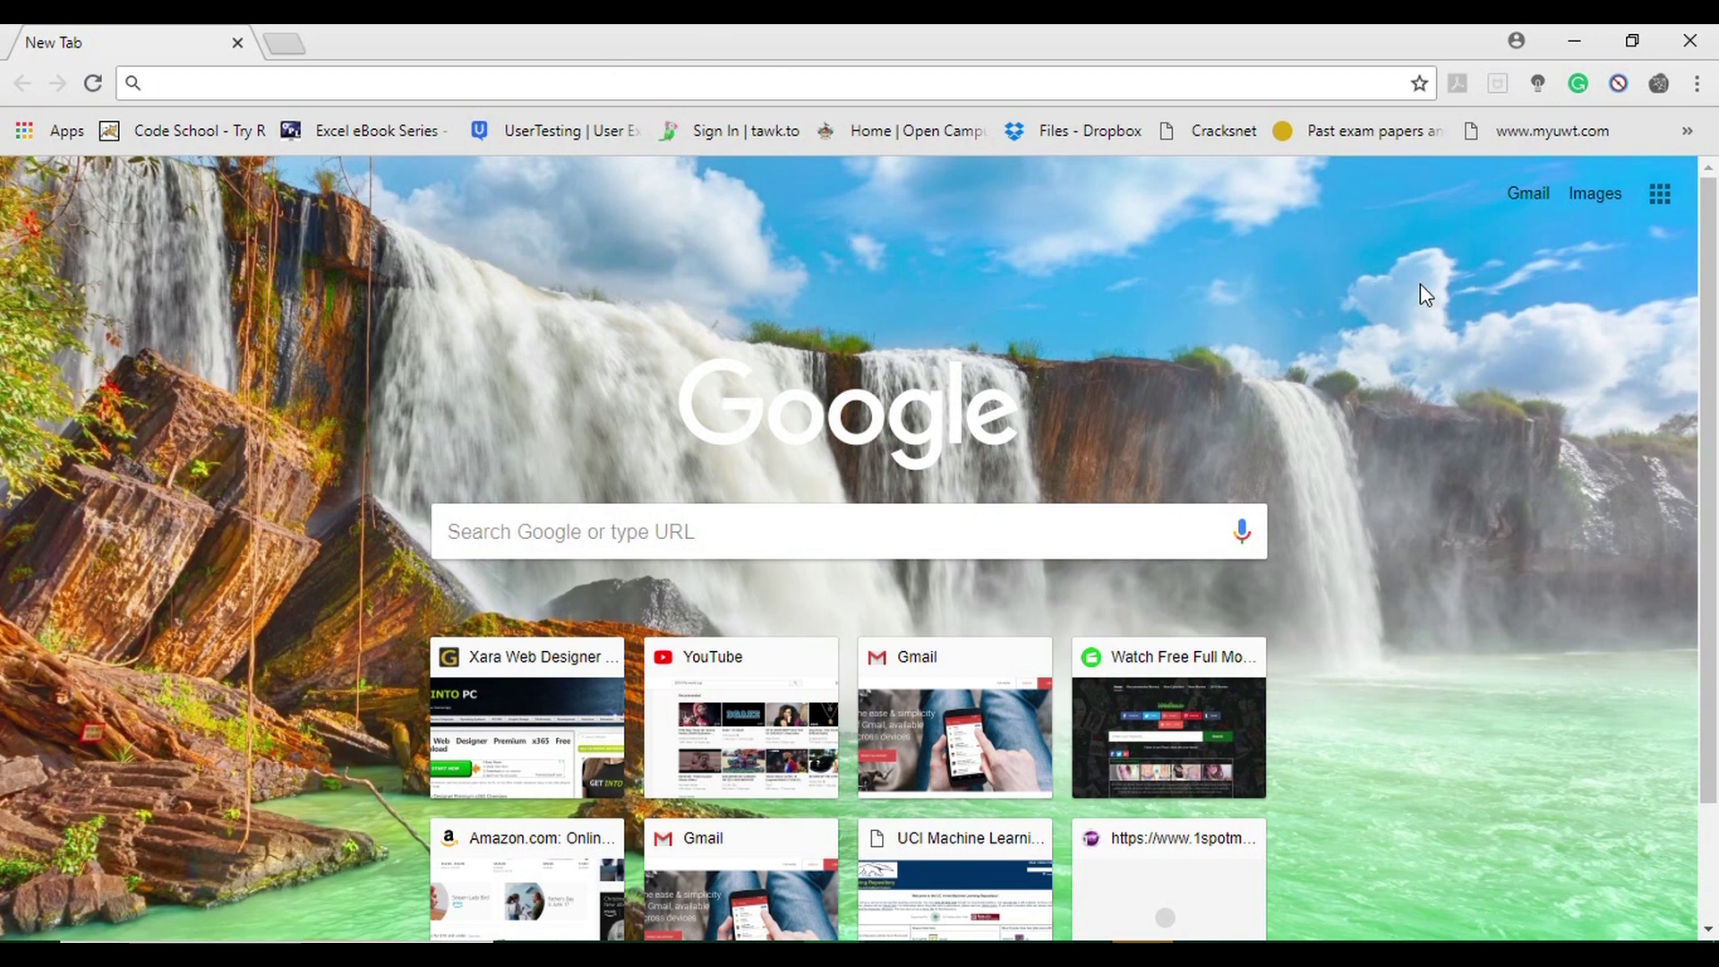
# Step: Open Gmail from the link at the top right of Chrome's new tab page
pyautogui.click(1531, 196)
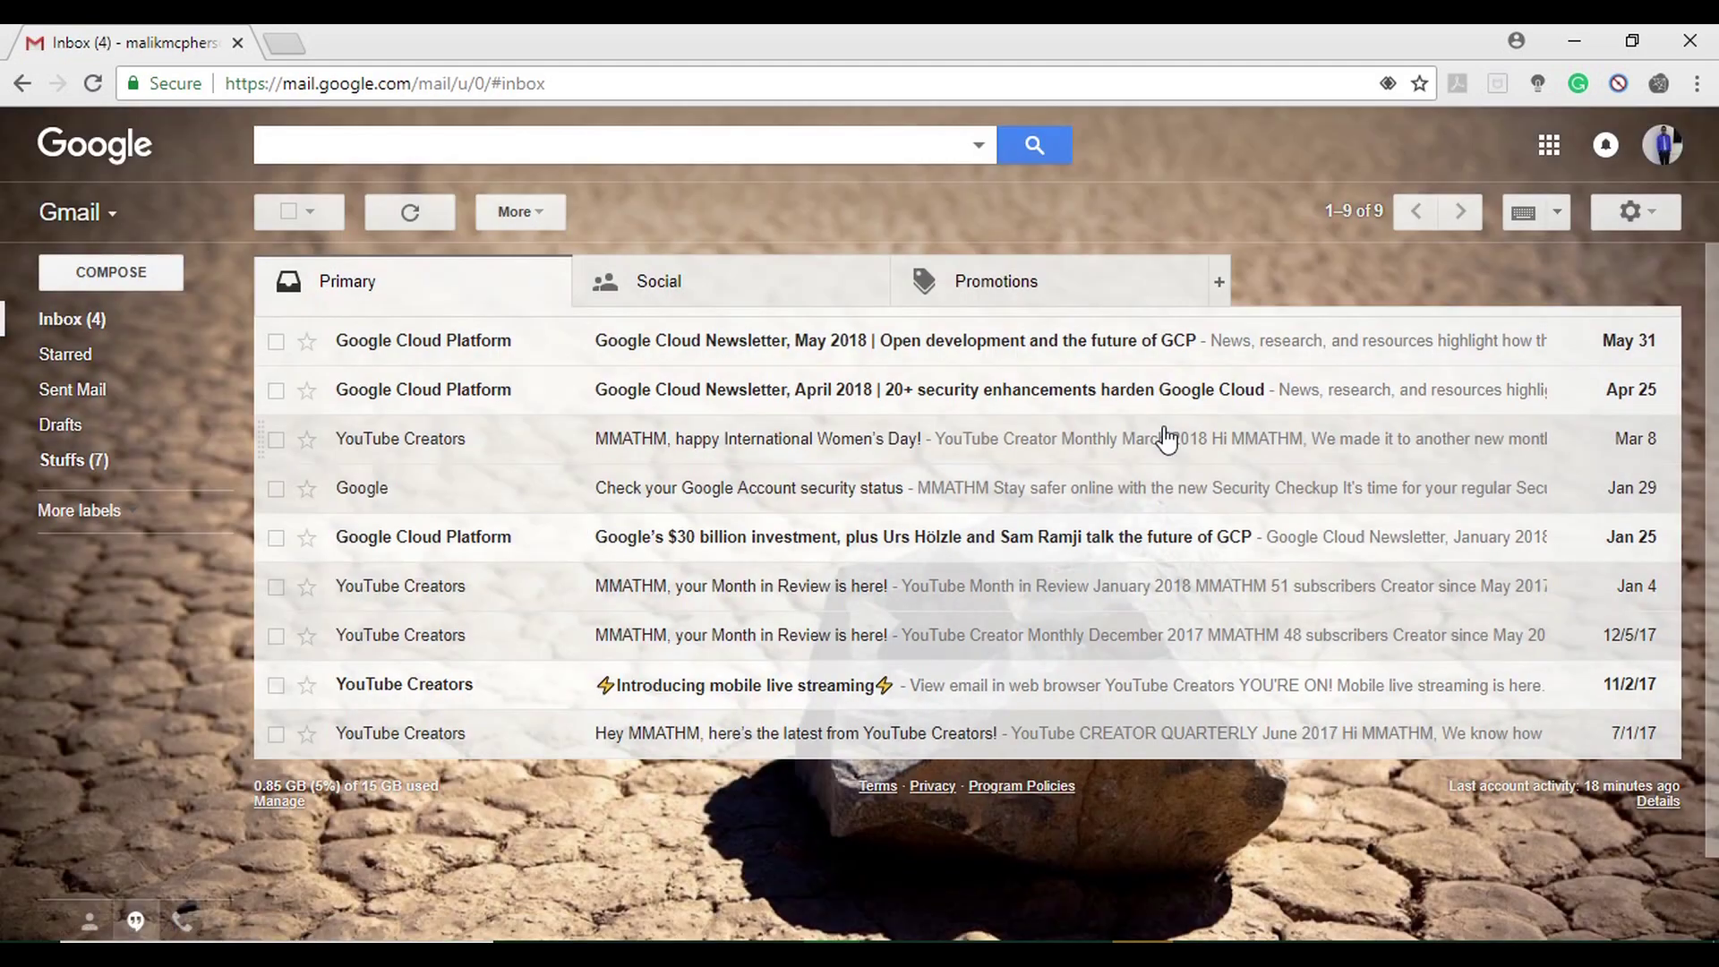
# Step: Launch Google Classroom from Gmail's apps menu under More and show its join/create class options
pyautogui.click(1549, 148)
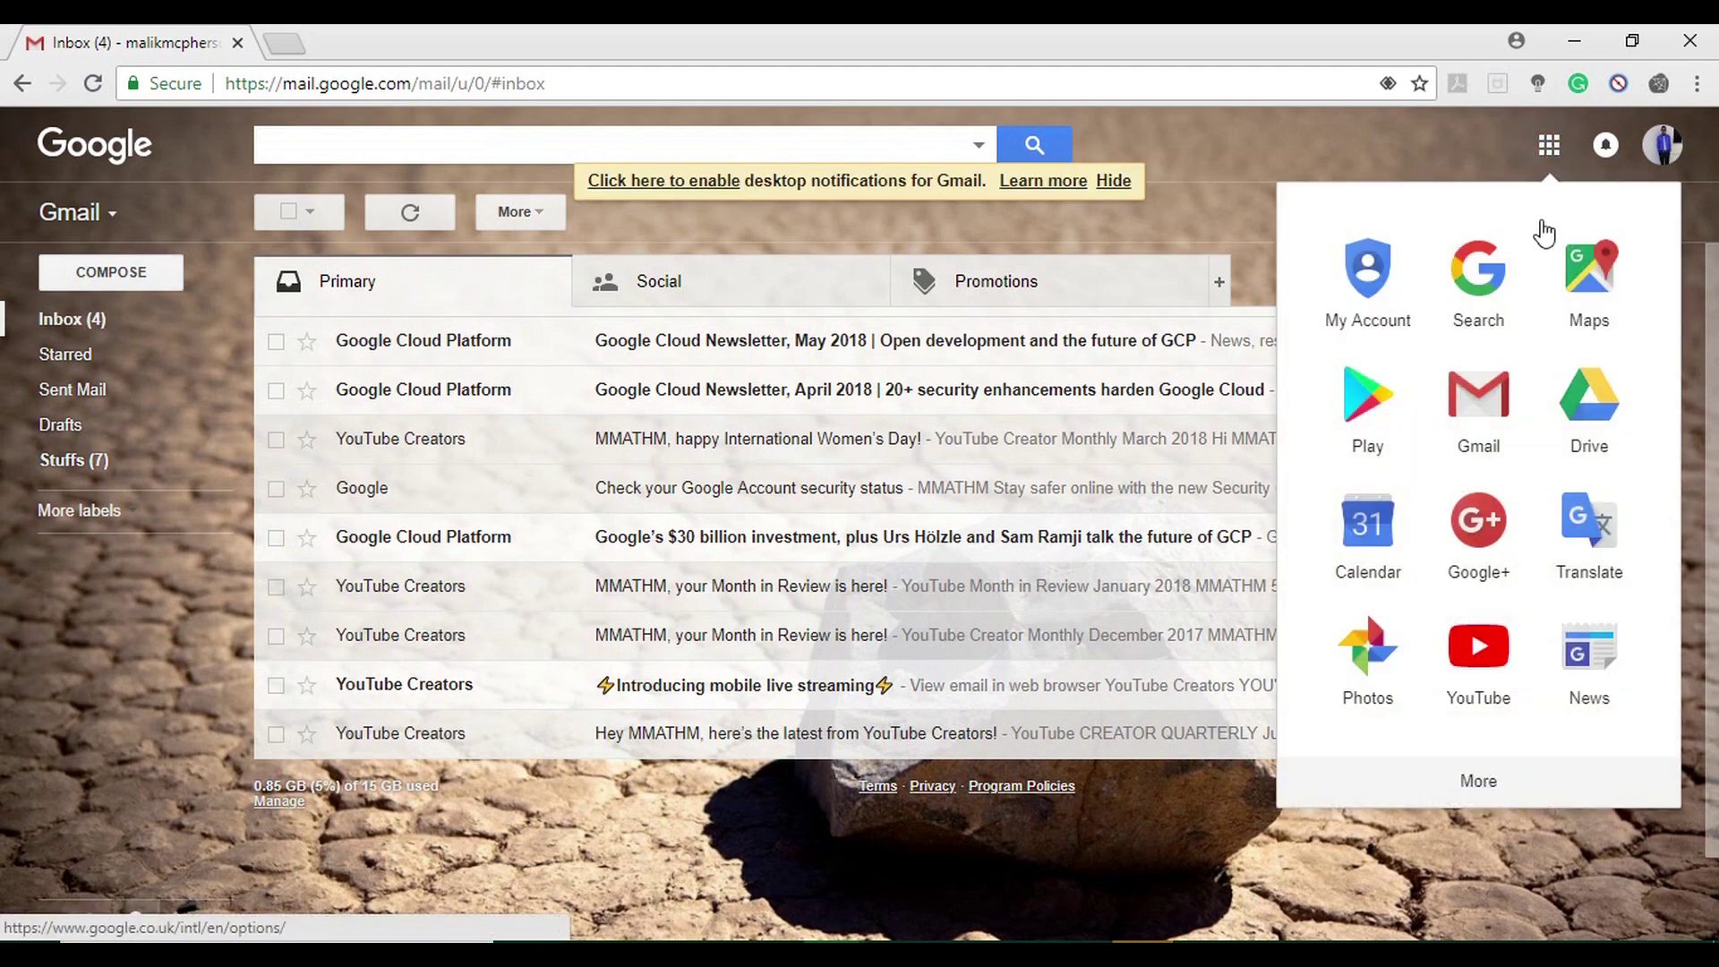
pyautogui.click(1470, 779)
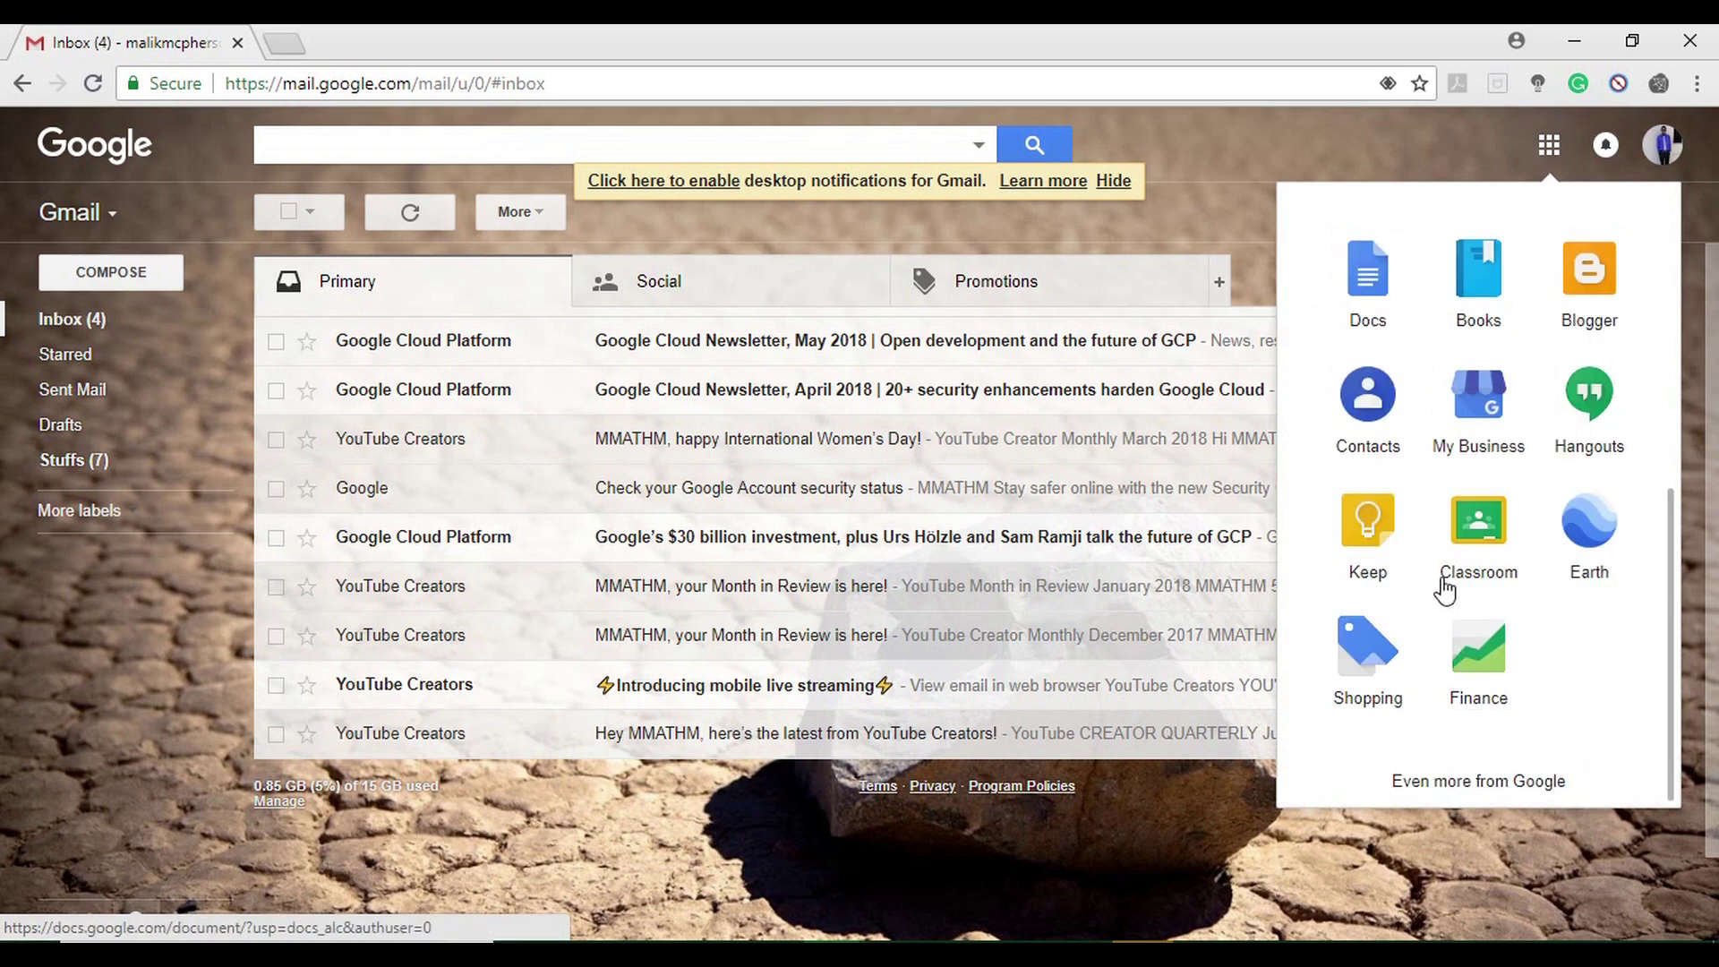
pyautogui.click(1459, 538)
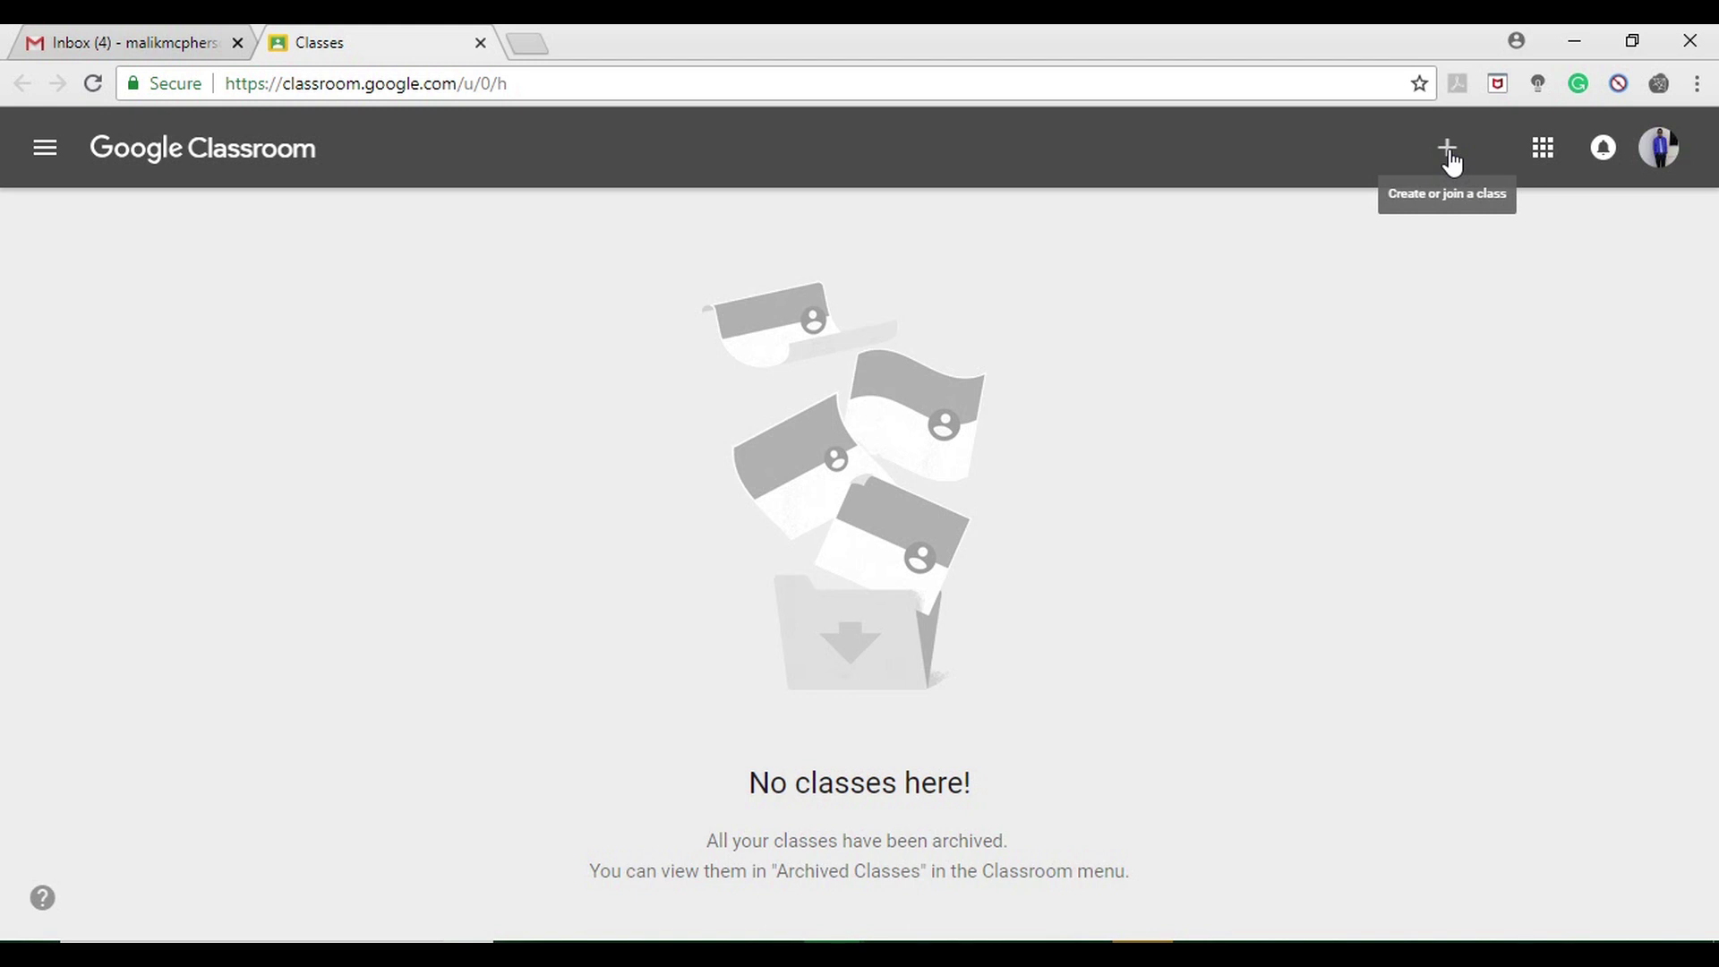
pyautogui.click(1447, 150)
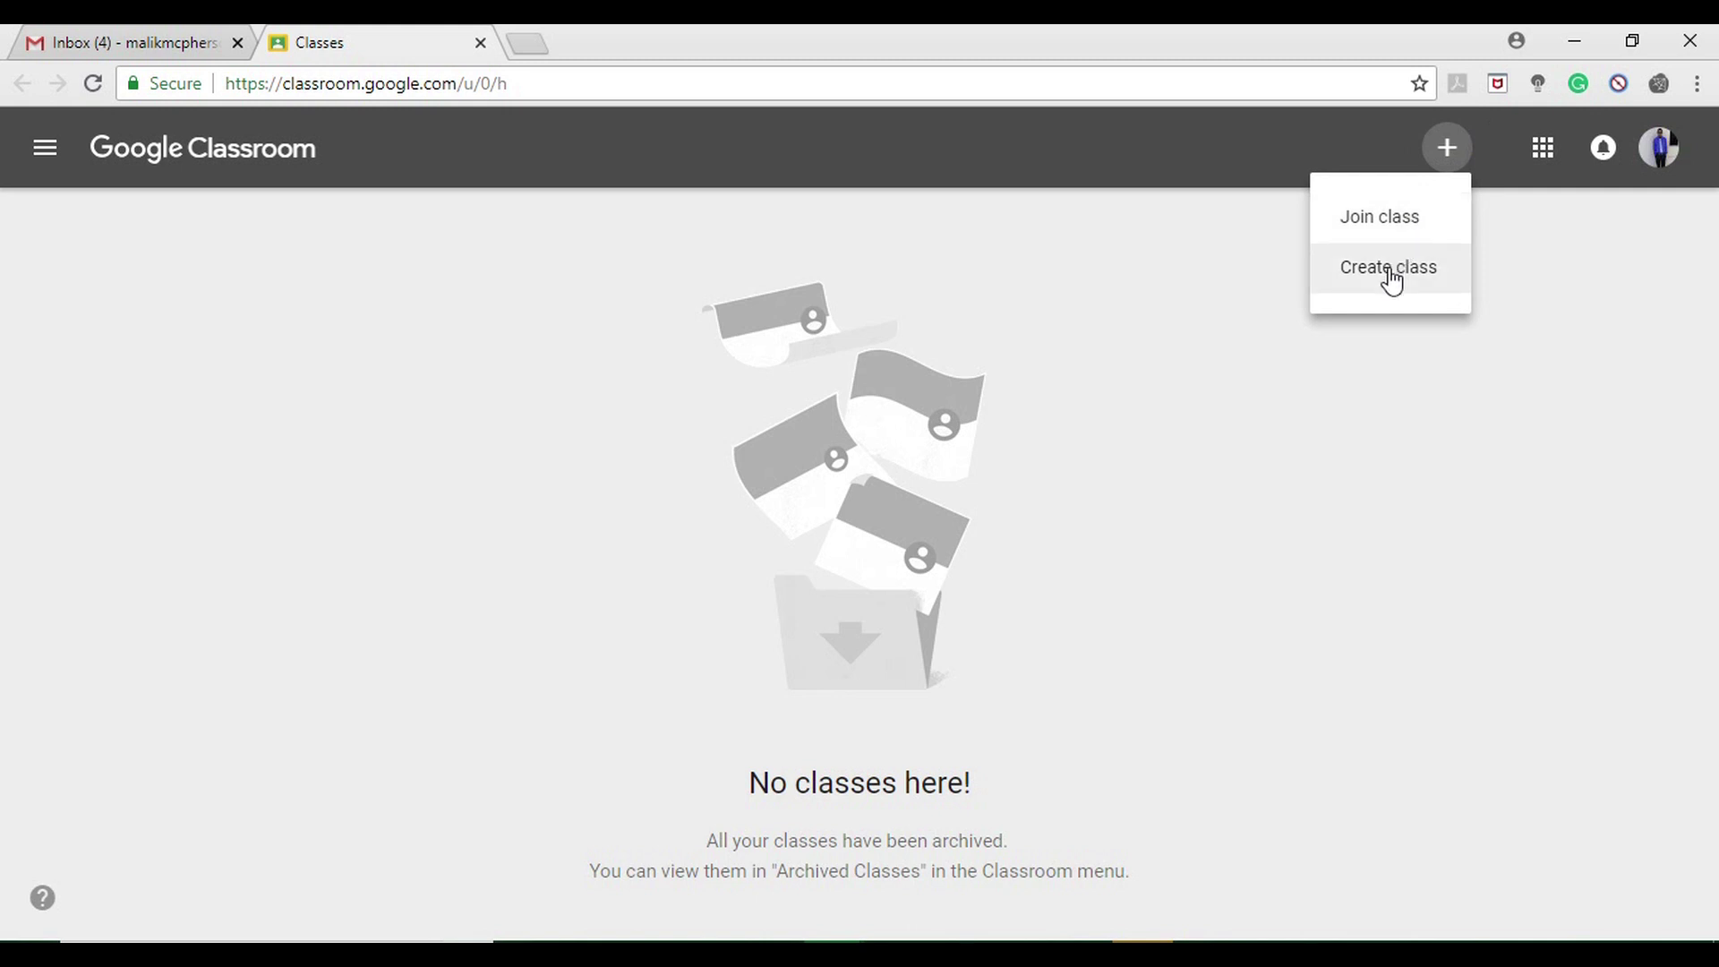
# Step: Choose Create class and accept the notice about not using Classroom at a school with students
pyautogui.click(1389, 271)
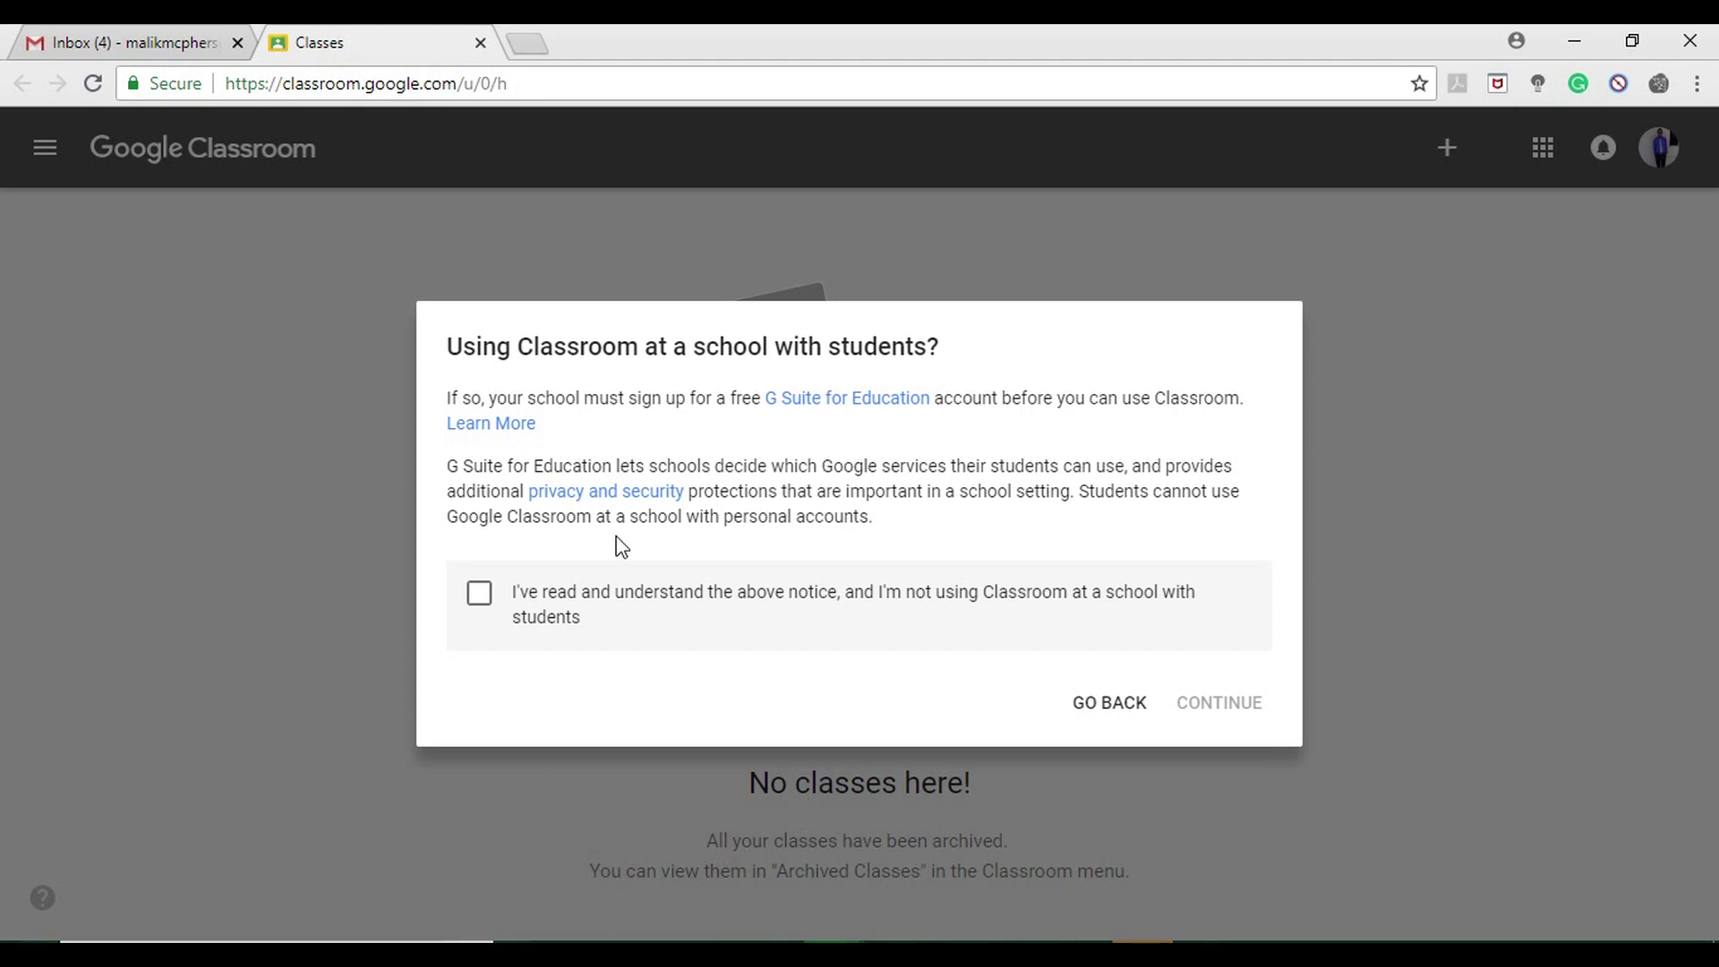
pyautogui.click(484, 602)
pyautogui.click(1236, 712)
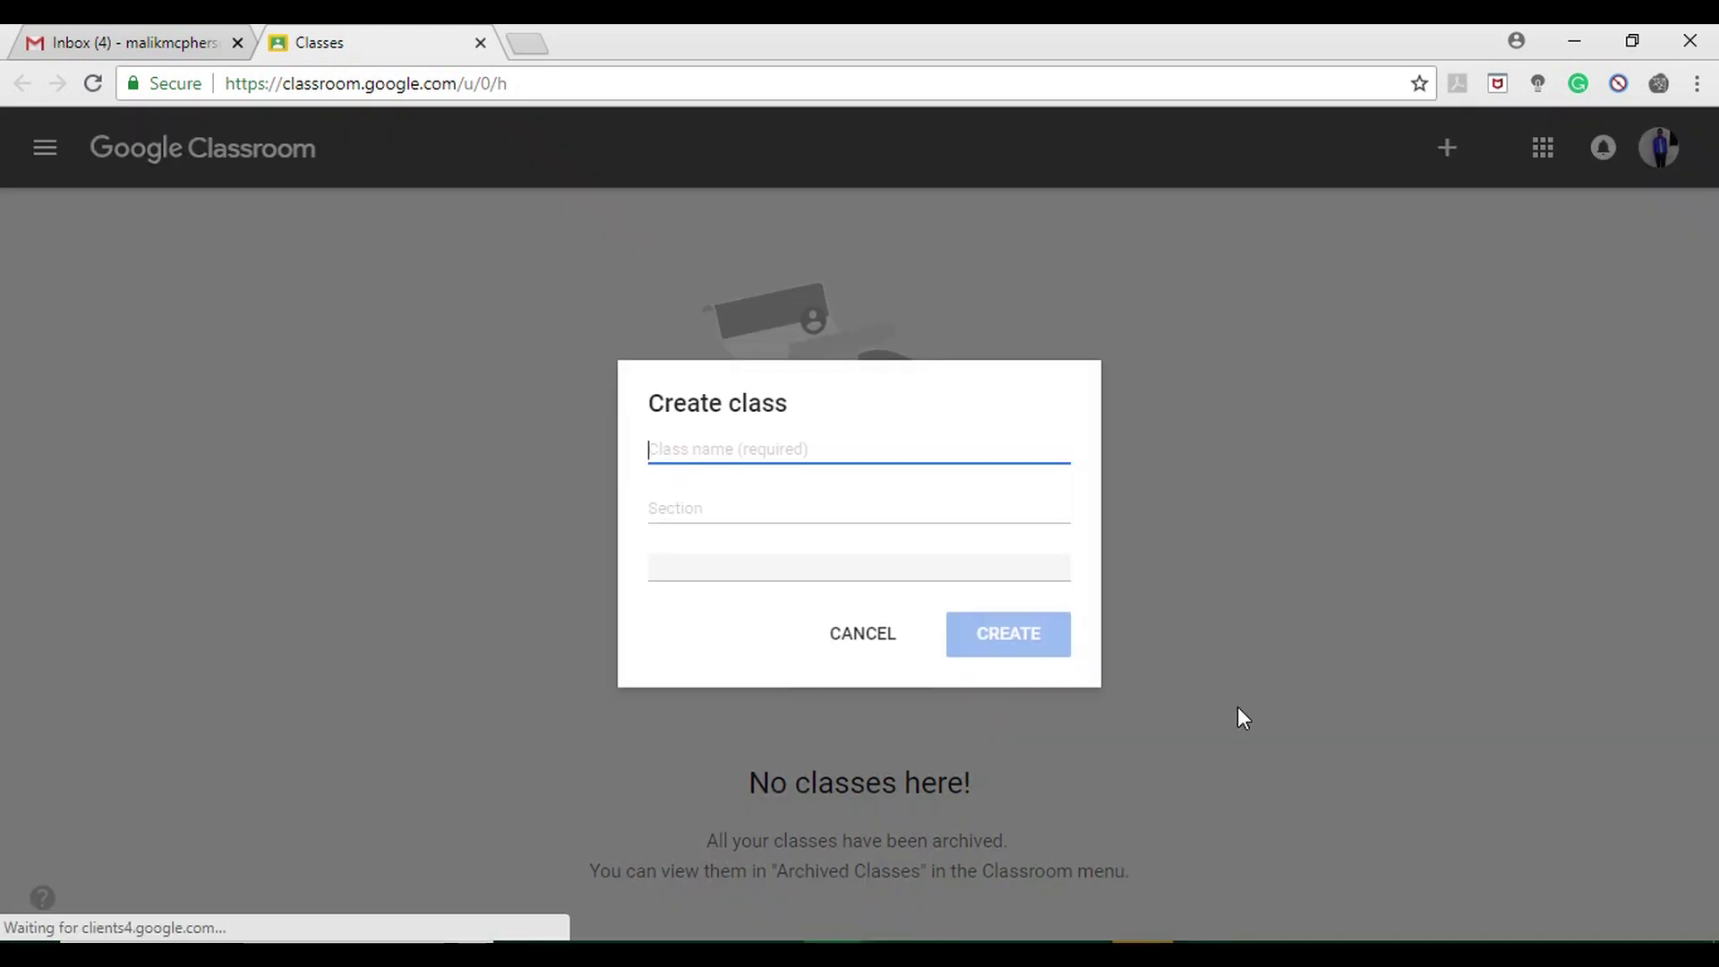
# Step: Create class 'MMATHM' with section '1' and subject Mathematics (Maths)
pyautogui.click(806, 446)
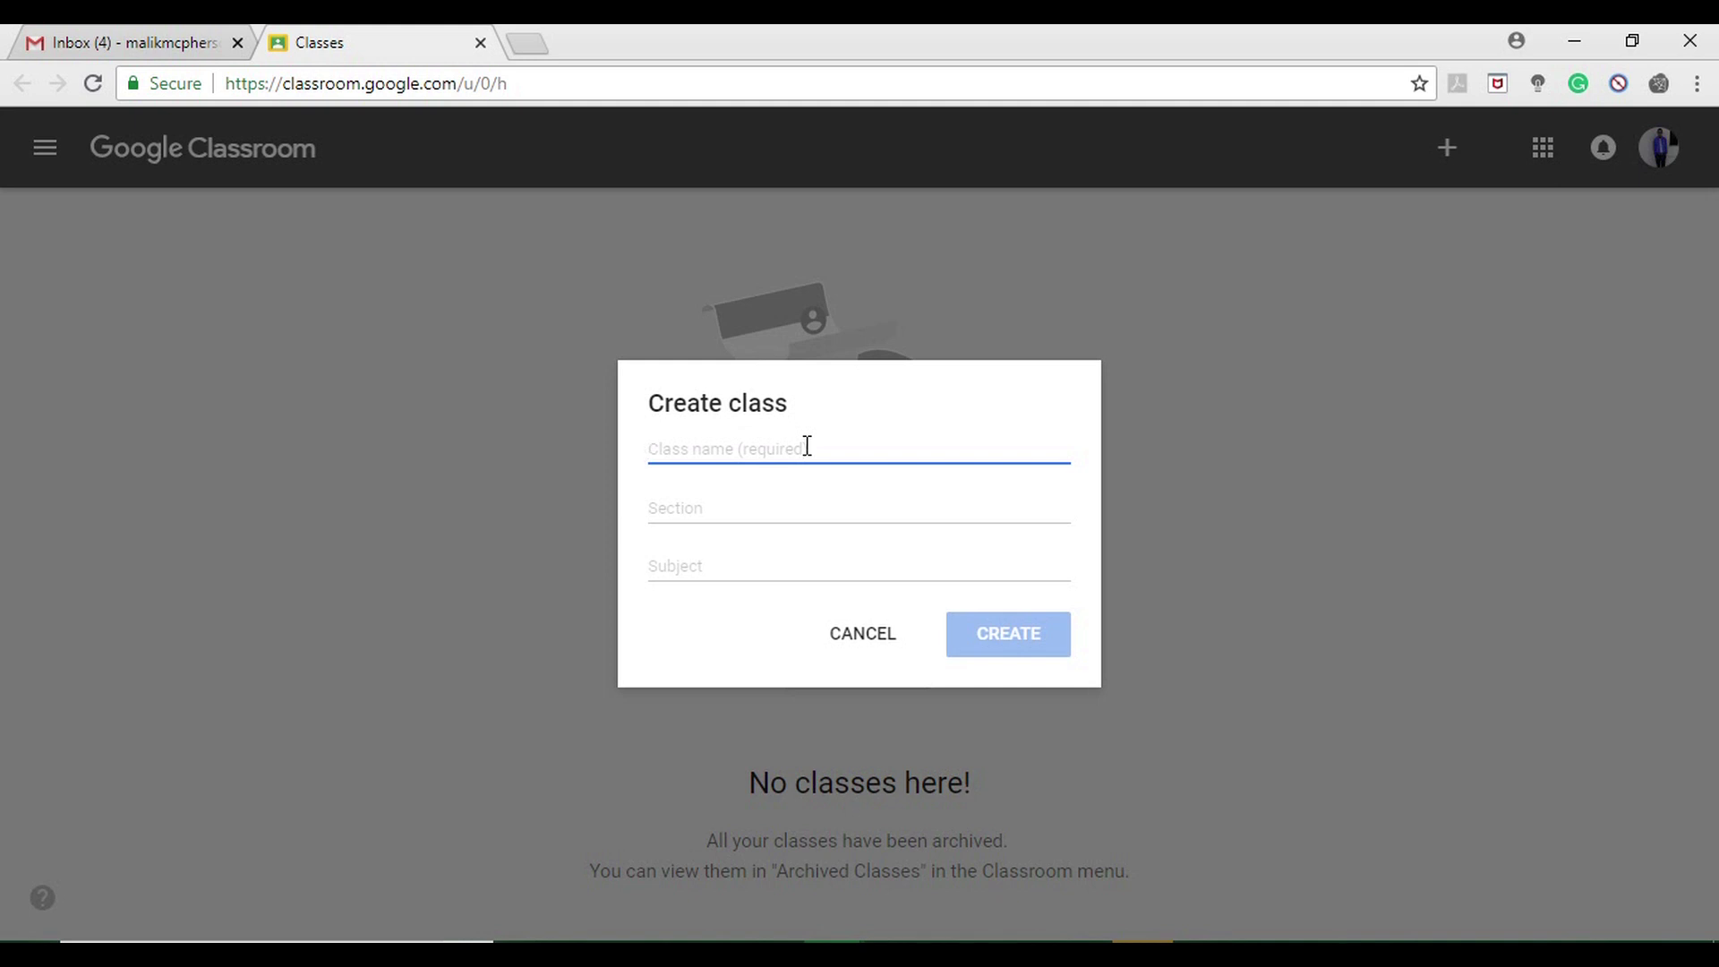
pyautogui.write('MM')
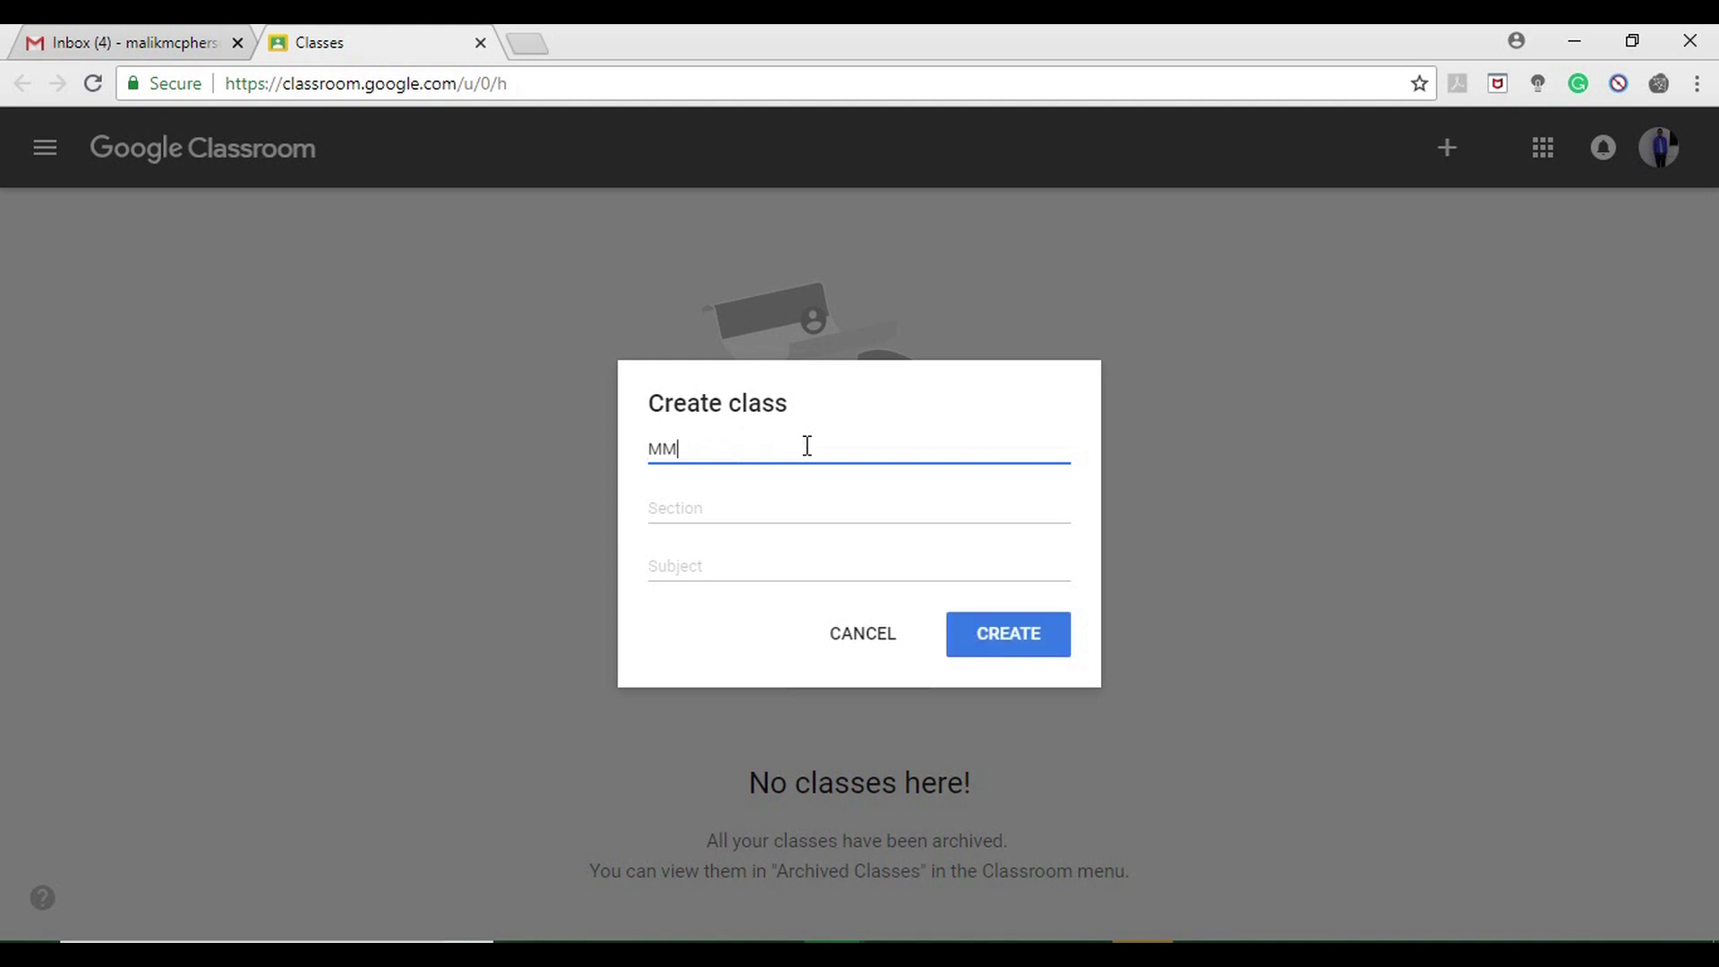
pyautogui.write('ATHM')
pyautogui.click(740, 509)
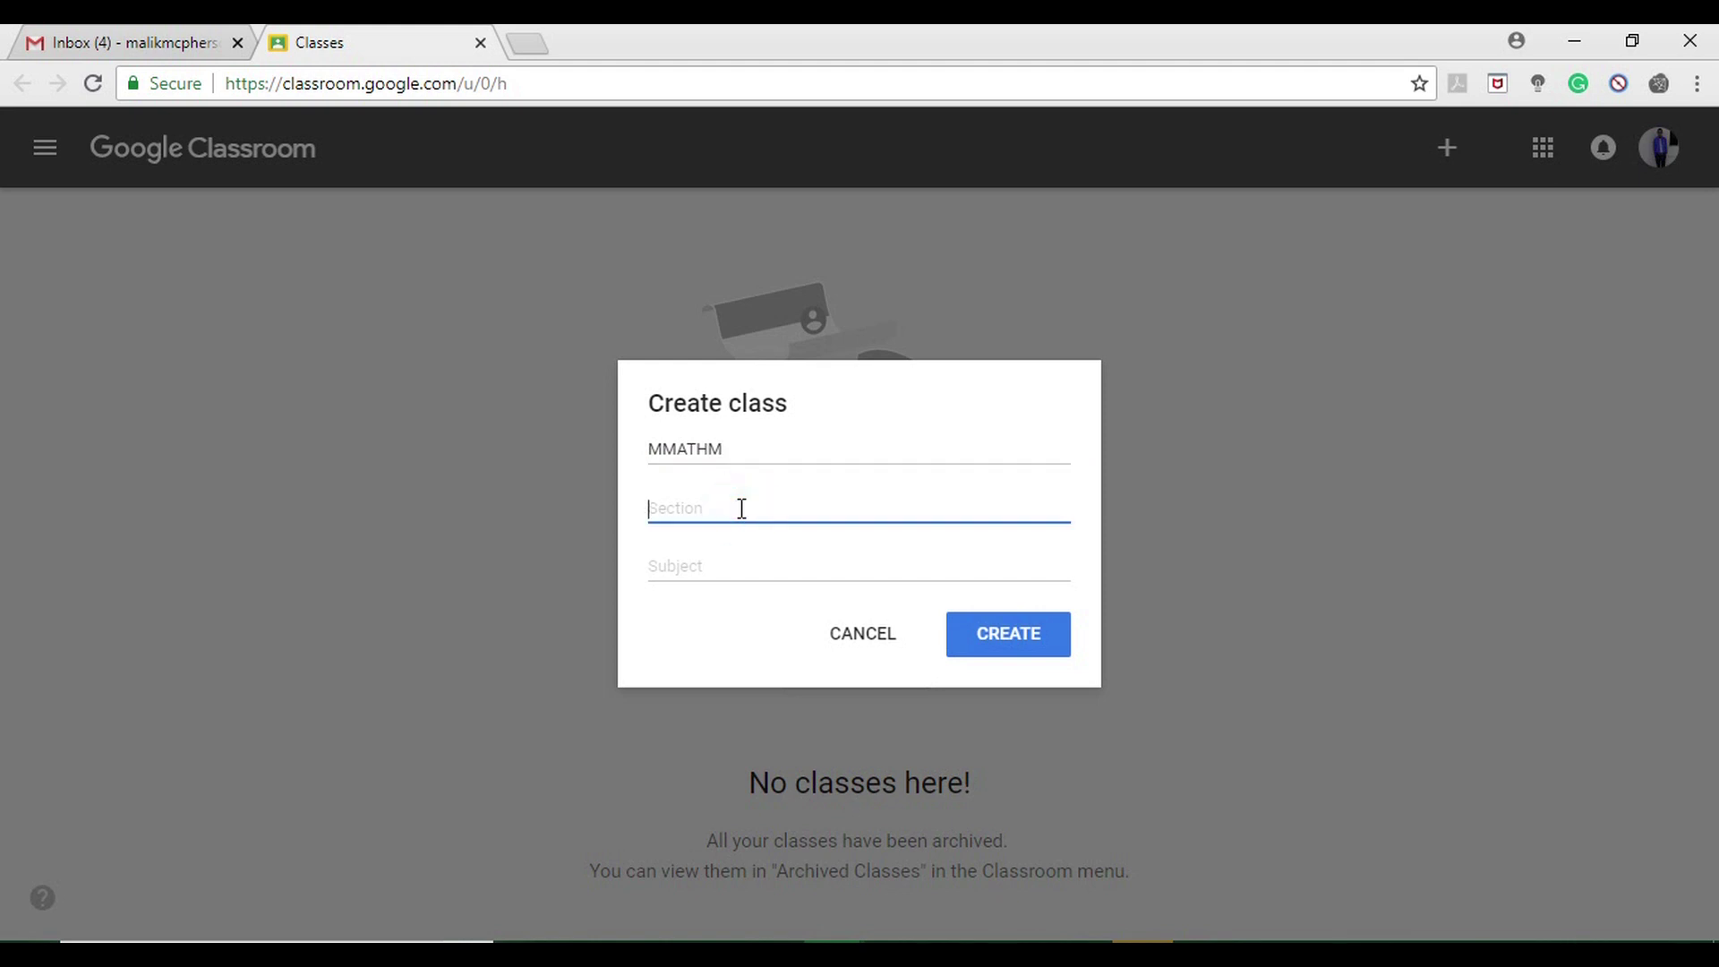
pyautogui.write('1')
pyautogui.click(693, 565)
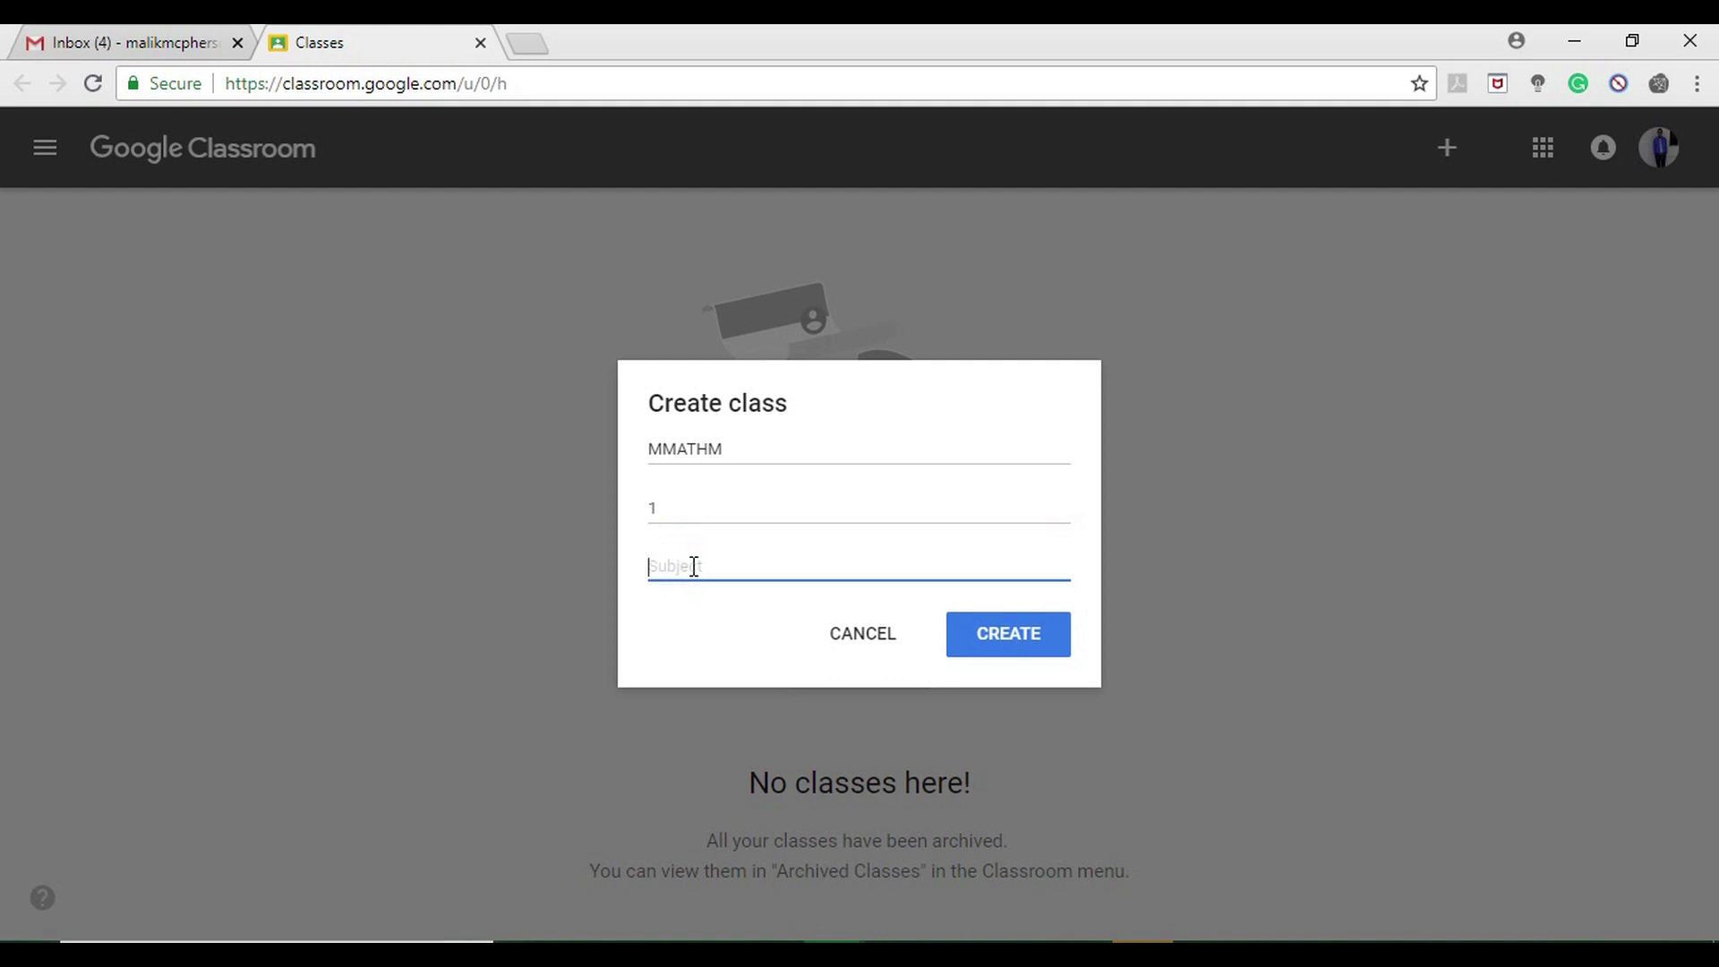
pyautogui.write('MATH')
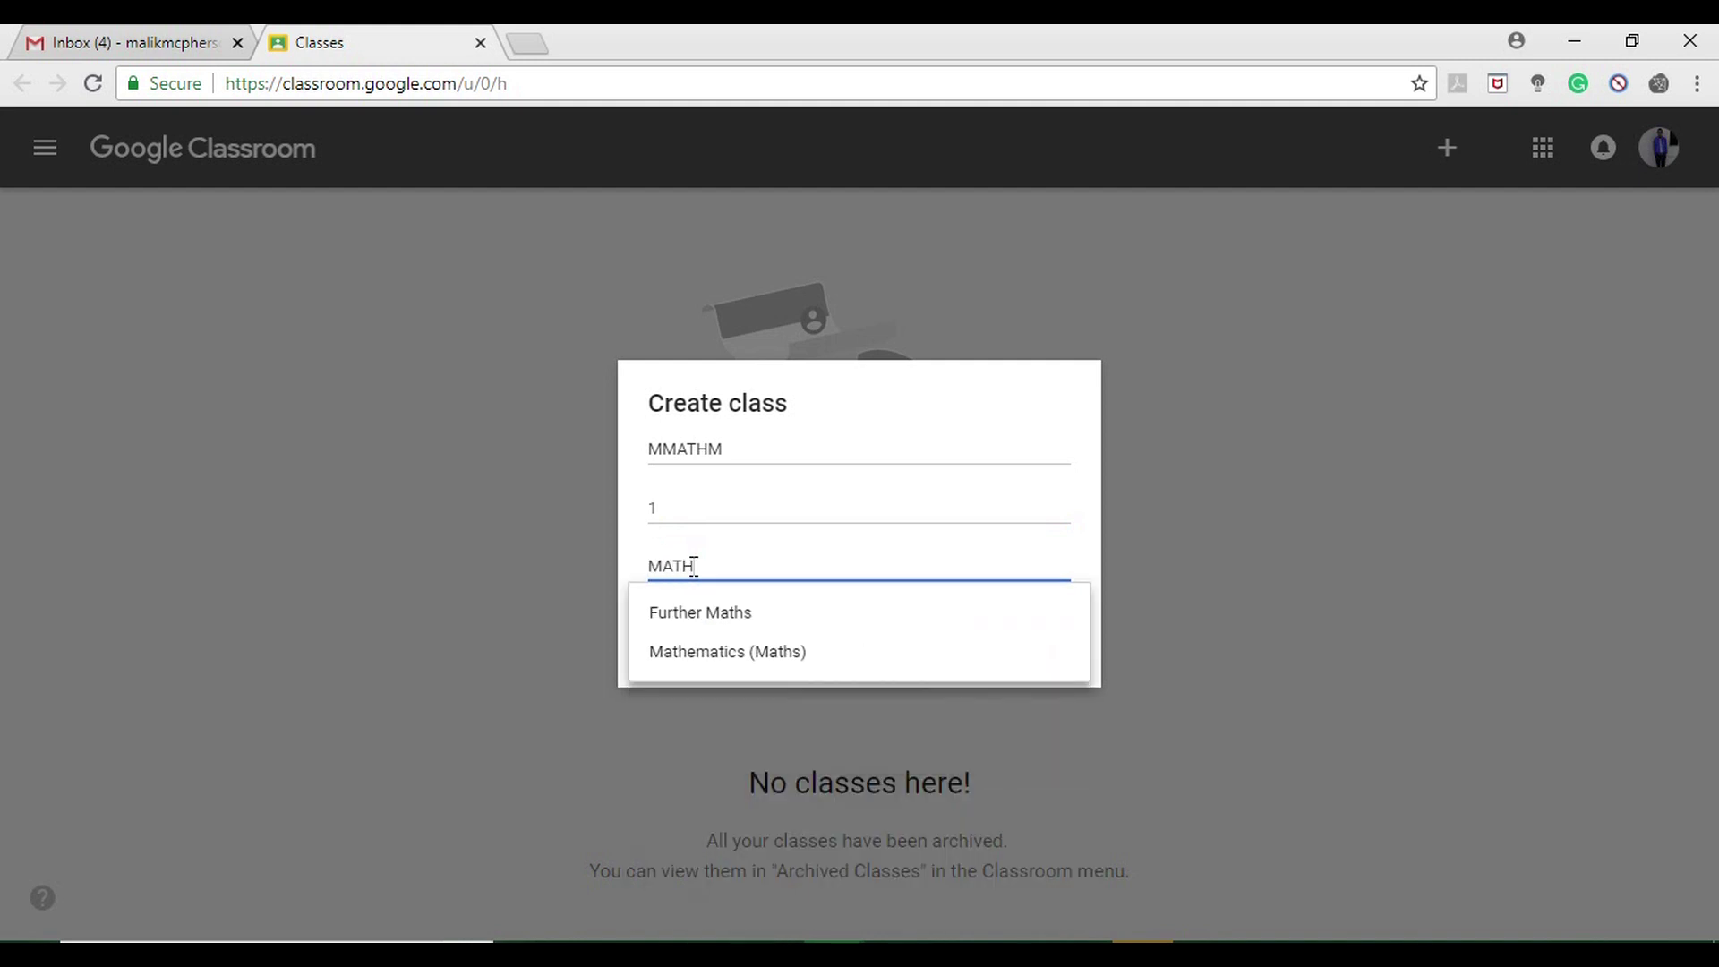
pyautogui.click(726, 654)
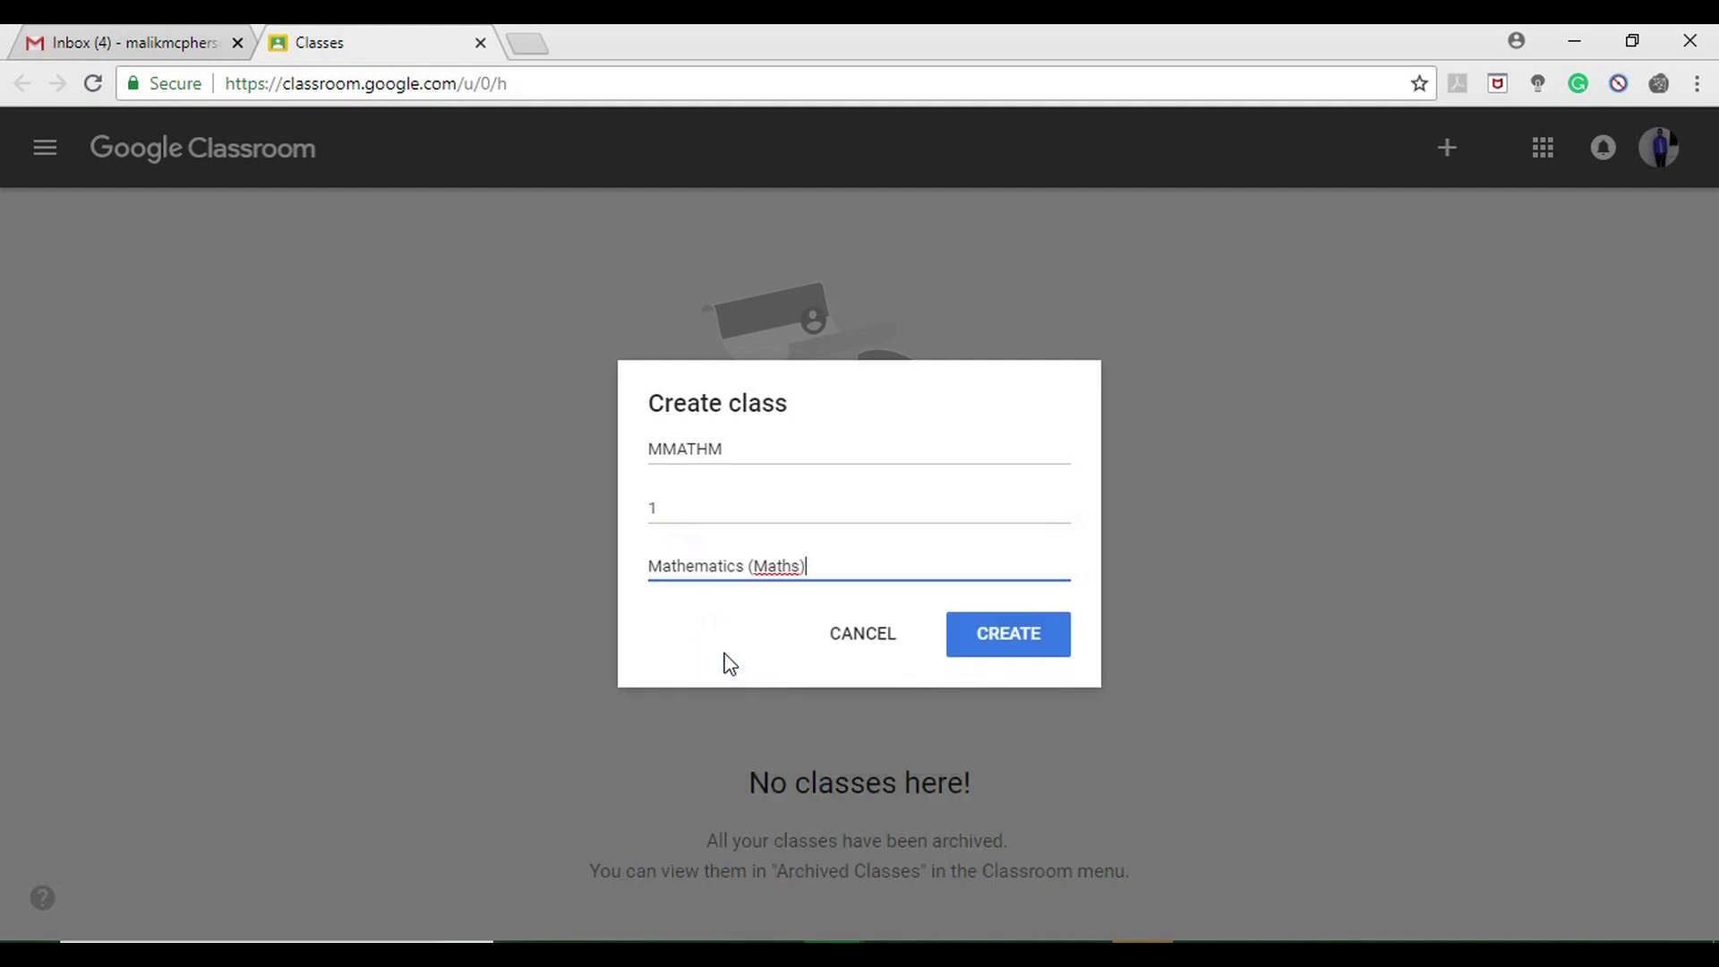
pyautogui.click(1032, 642)
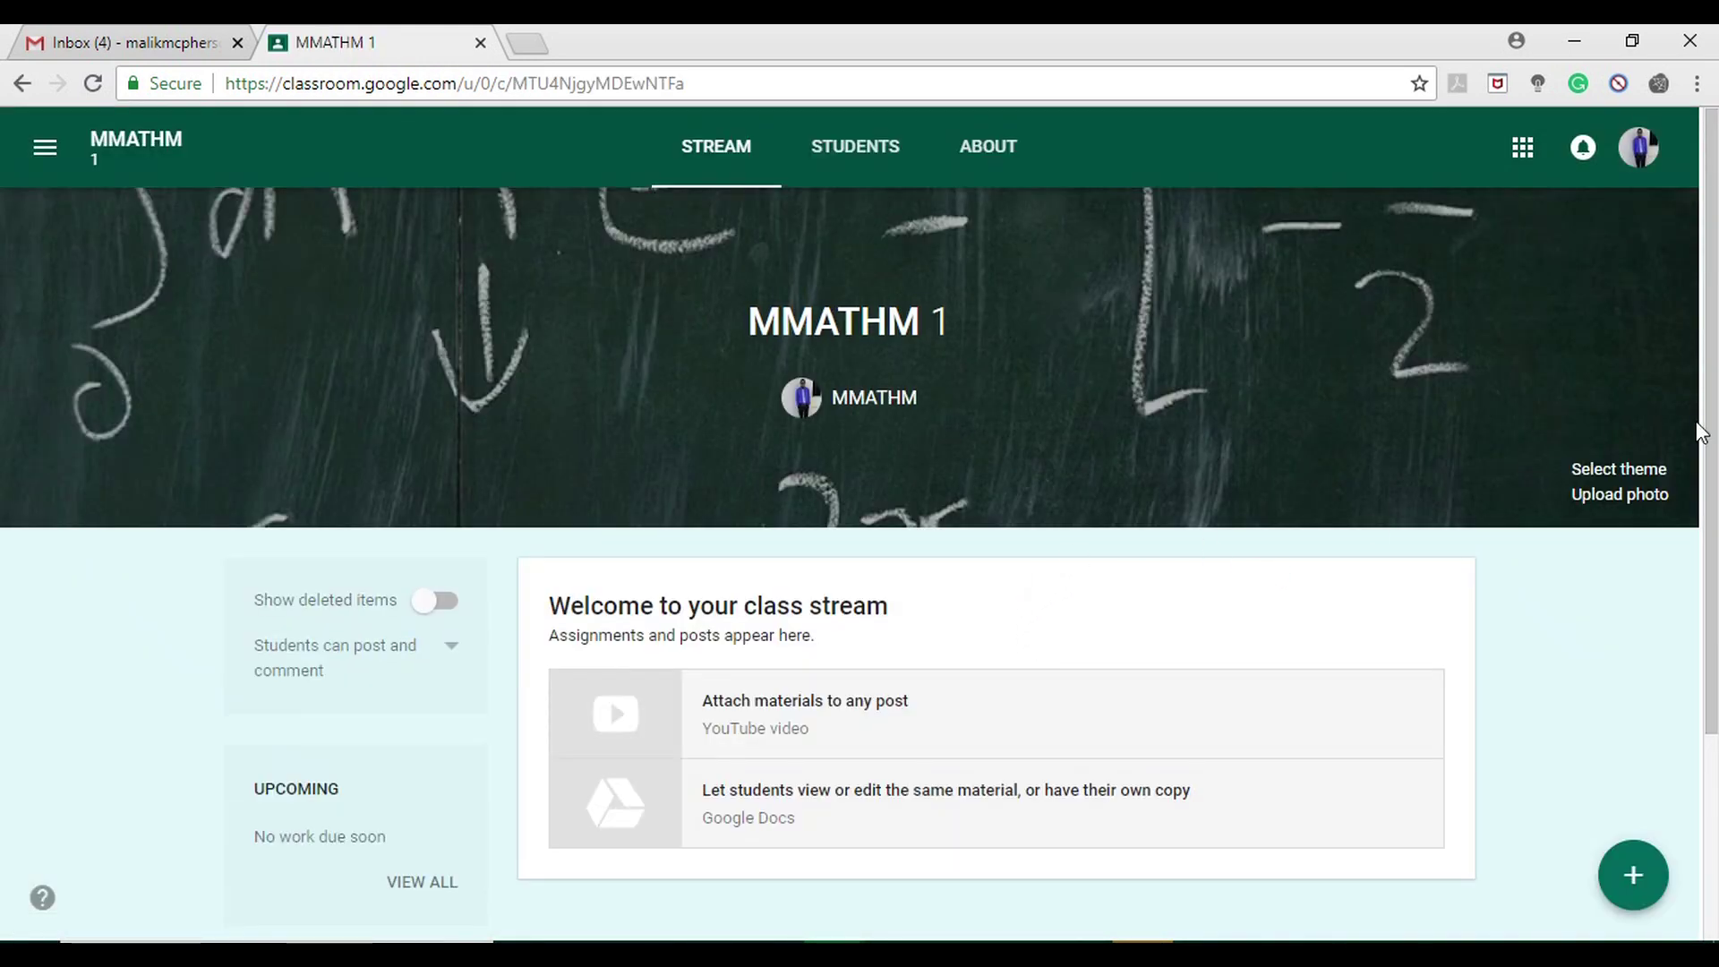
pyautogui.moveTo(1702, 377); pyautogui.dragTo(1716, 302)
pyautogui.moveTo(1713, 358); pyautogui.dragTo(1713, 481)
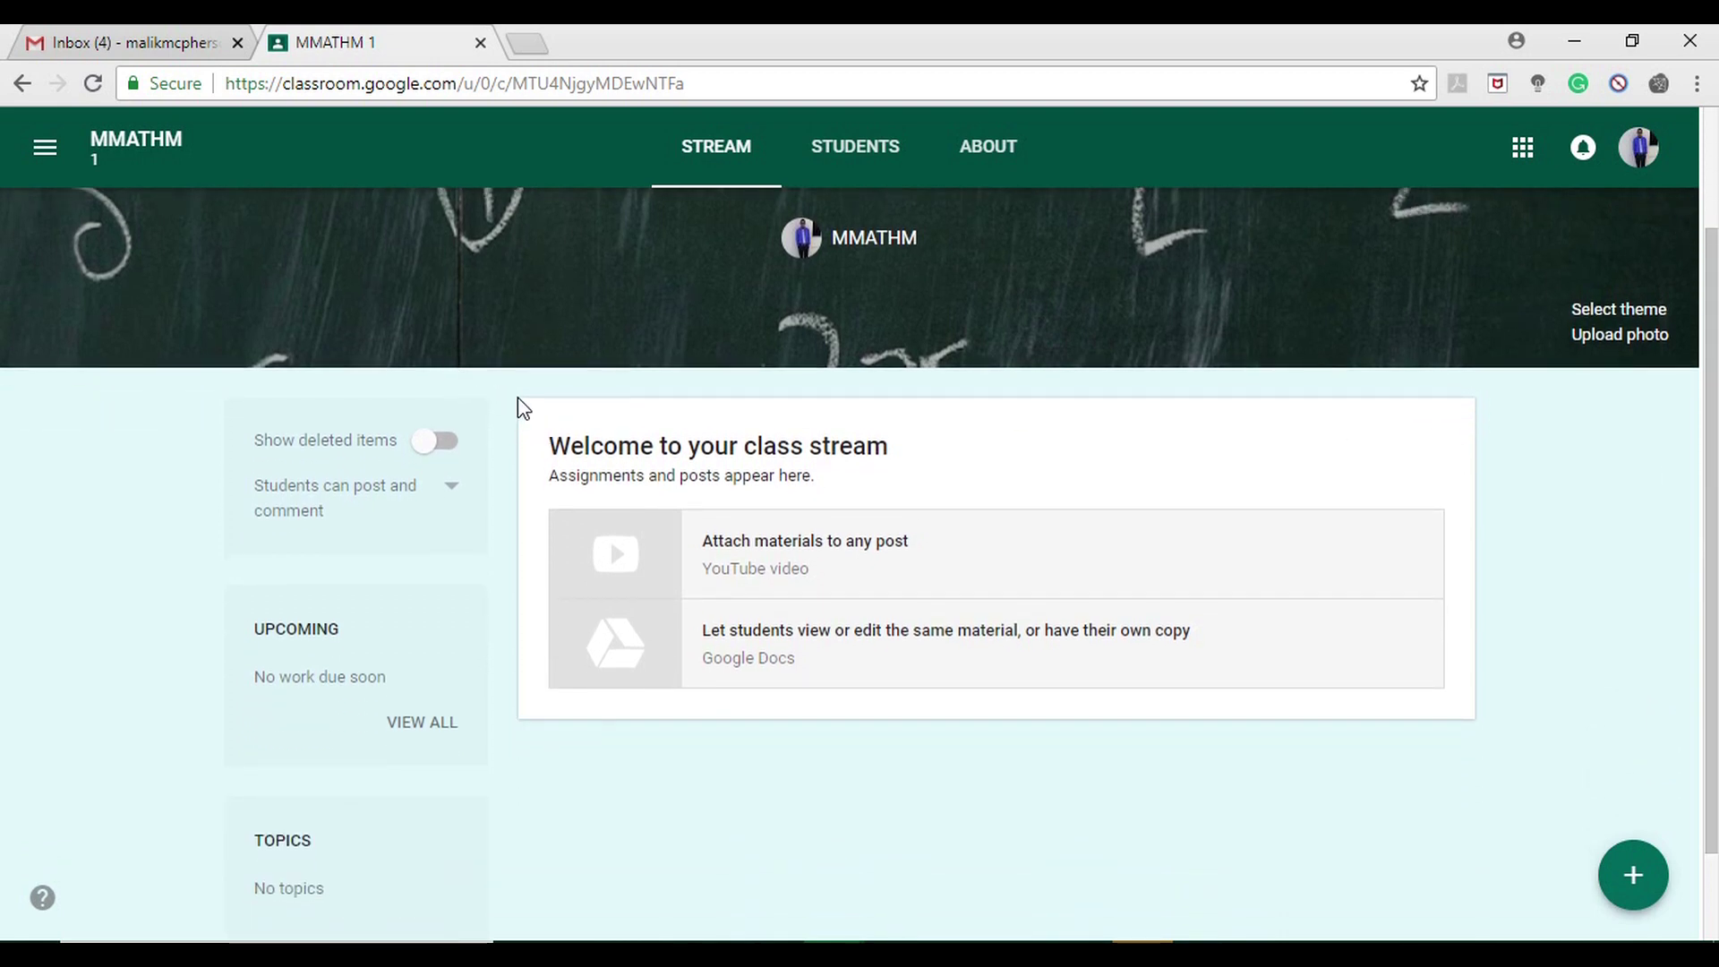
# Step: Open the stream's post and comment permission options, then close them unchanged
pyautogui.click(441, 497)
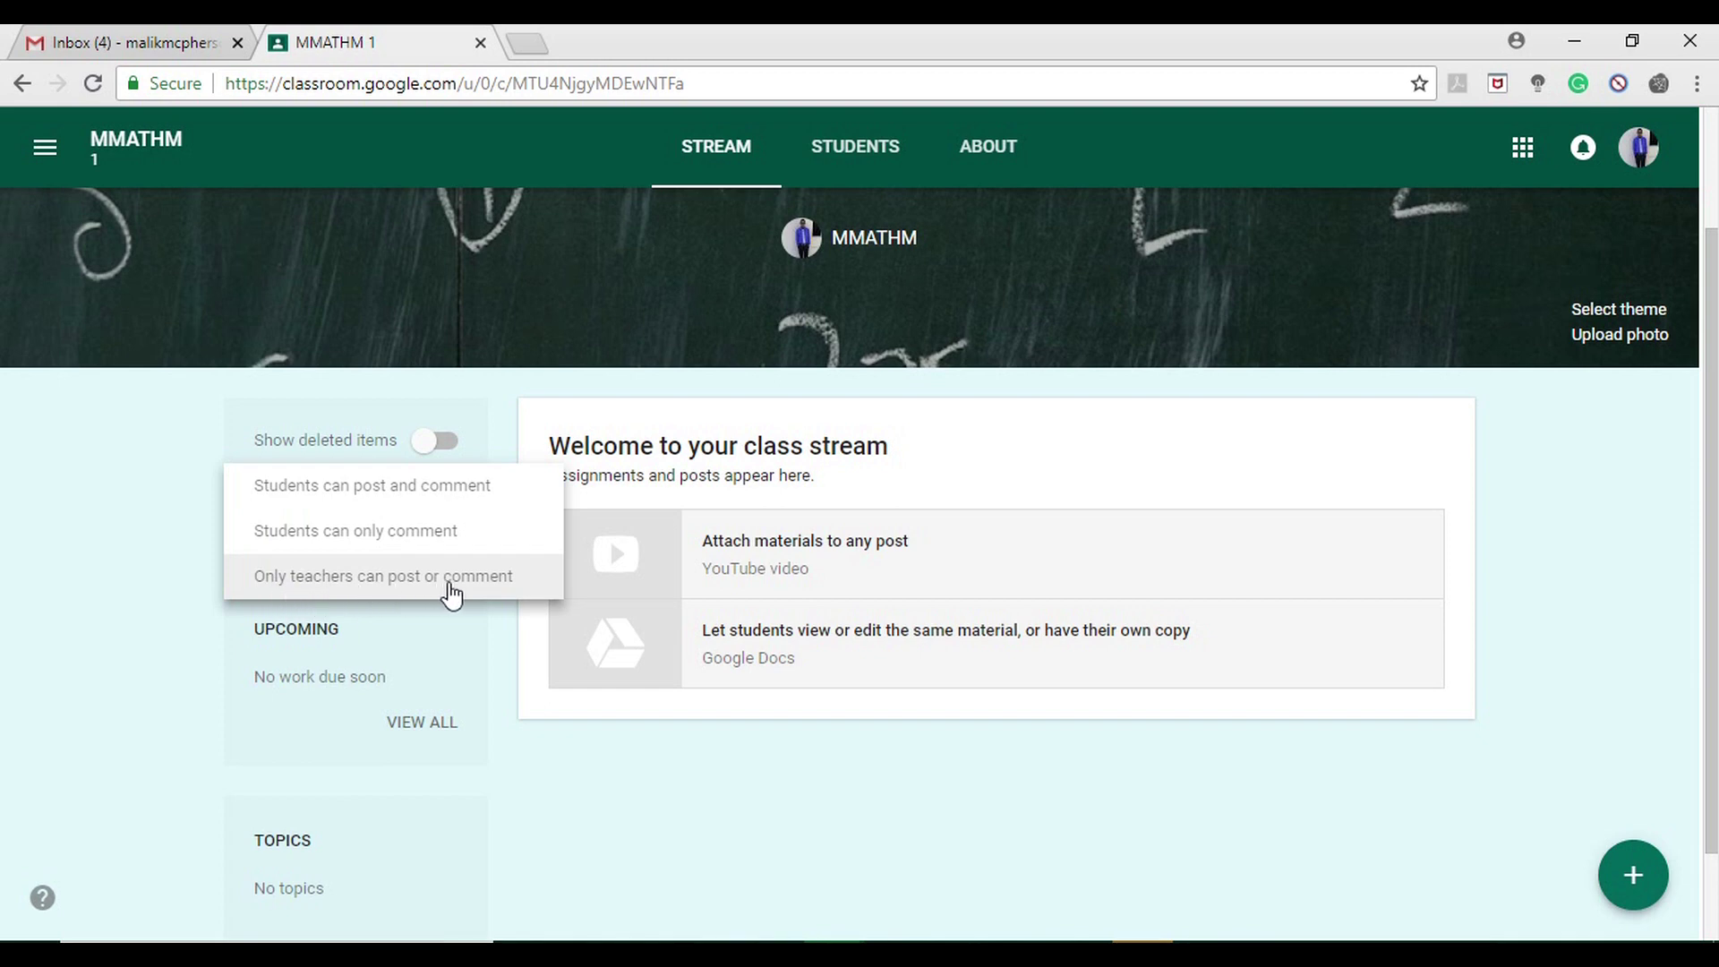
pyautogui.click(35, 715)
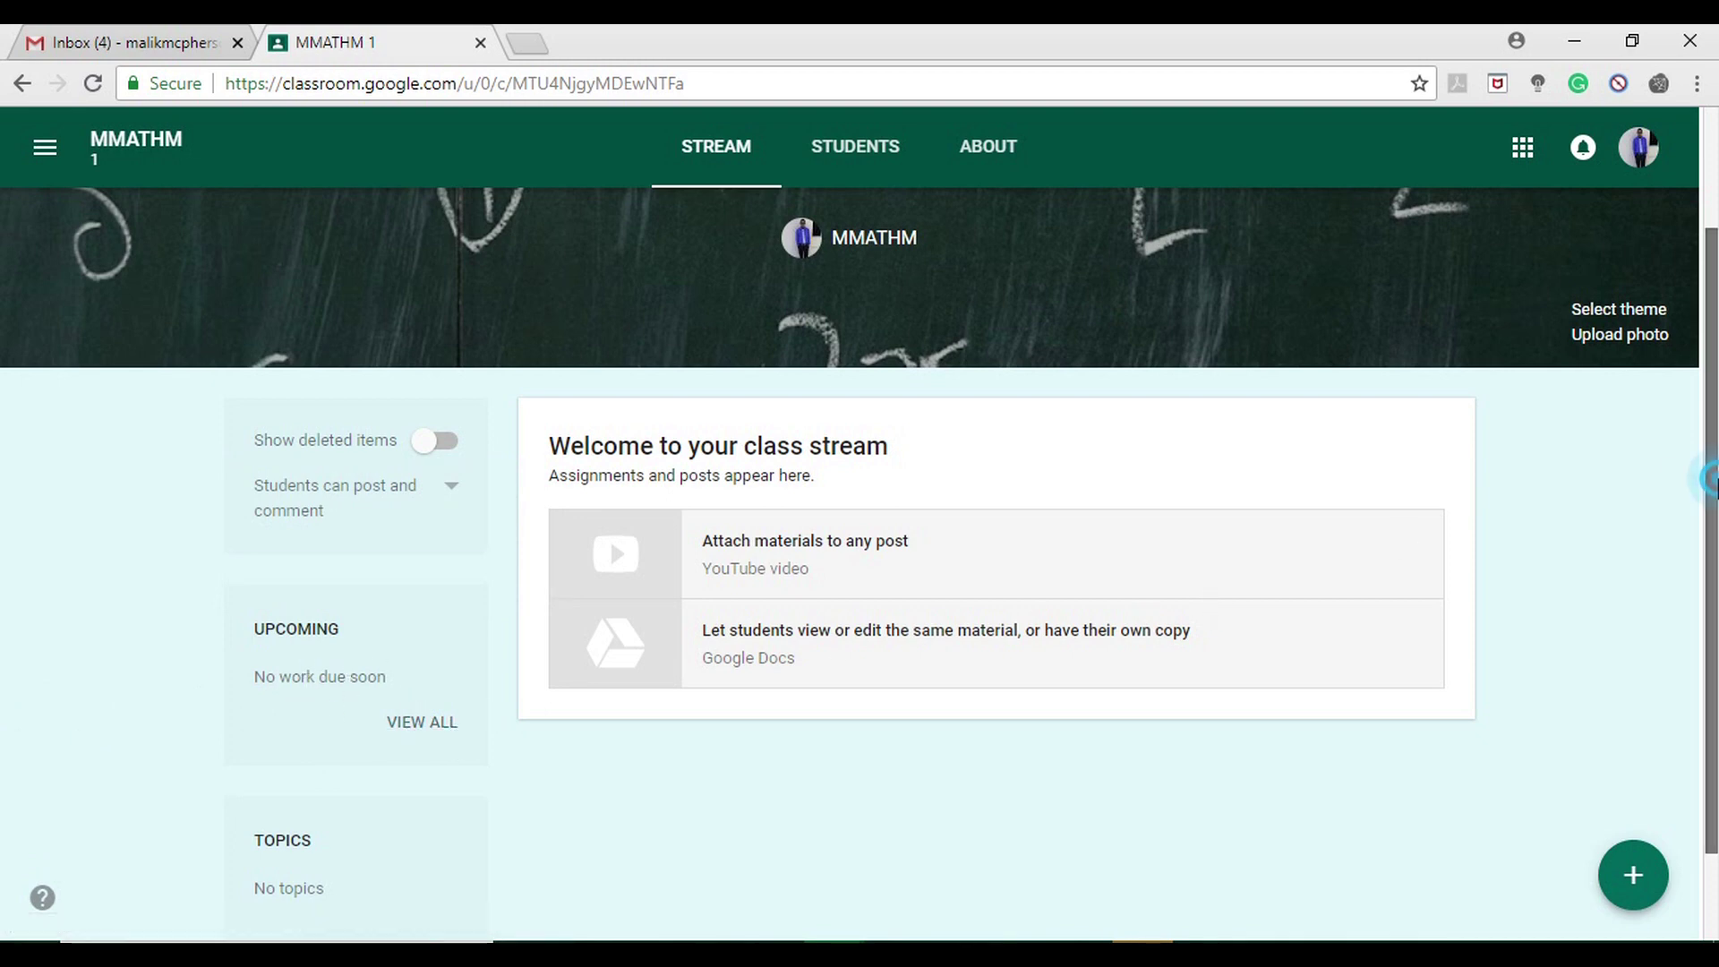
pyautogui.scroll(-2, 1713, 480)
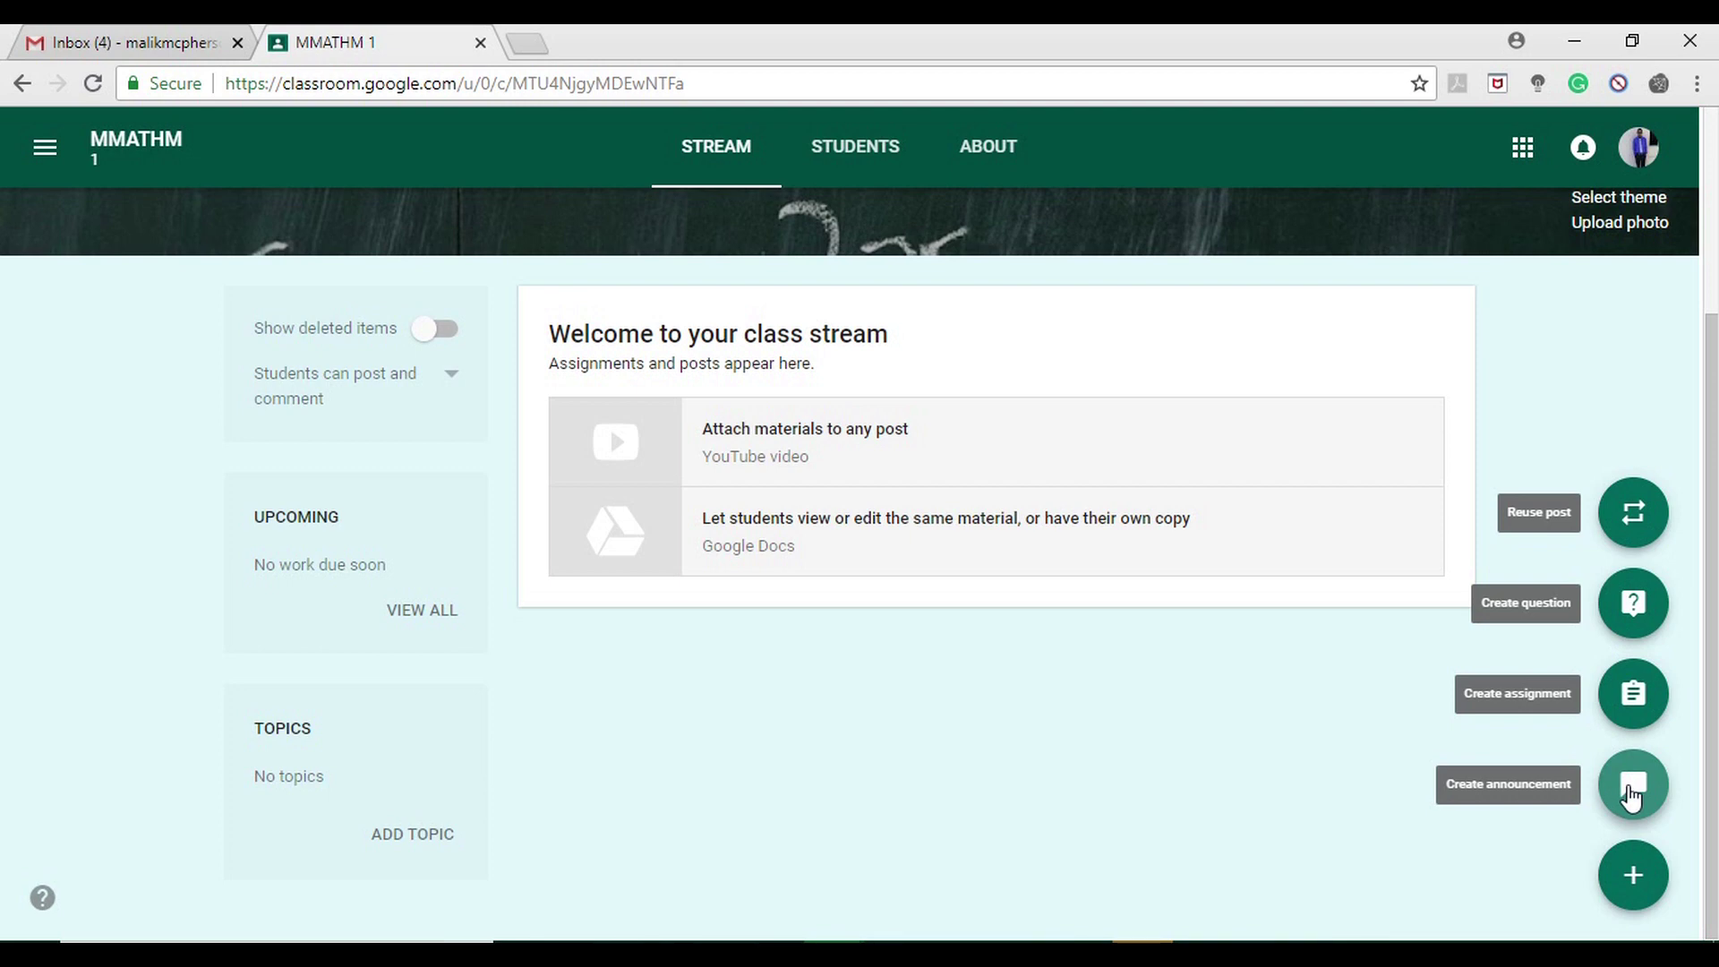
# Step: Post the announcement 'NO CLASS ON MONDAY' to the MMATHM stream and reopen the post menu
pyautogui.click(1631, 793)
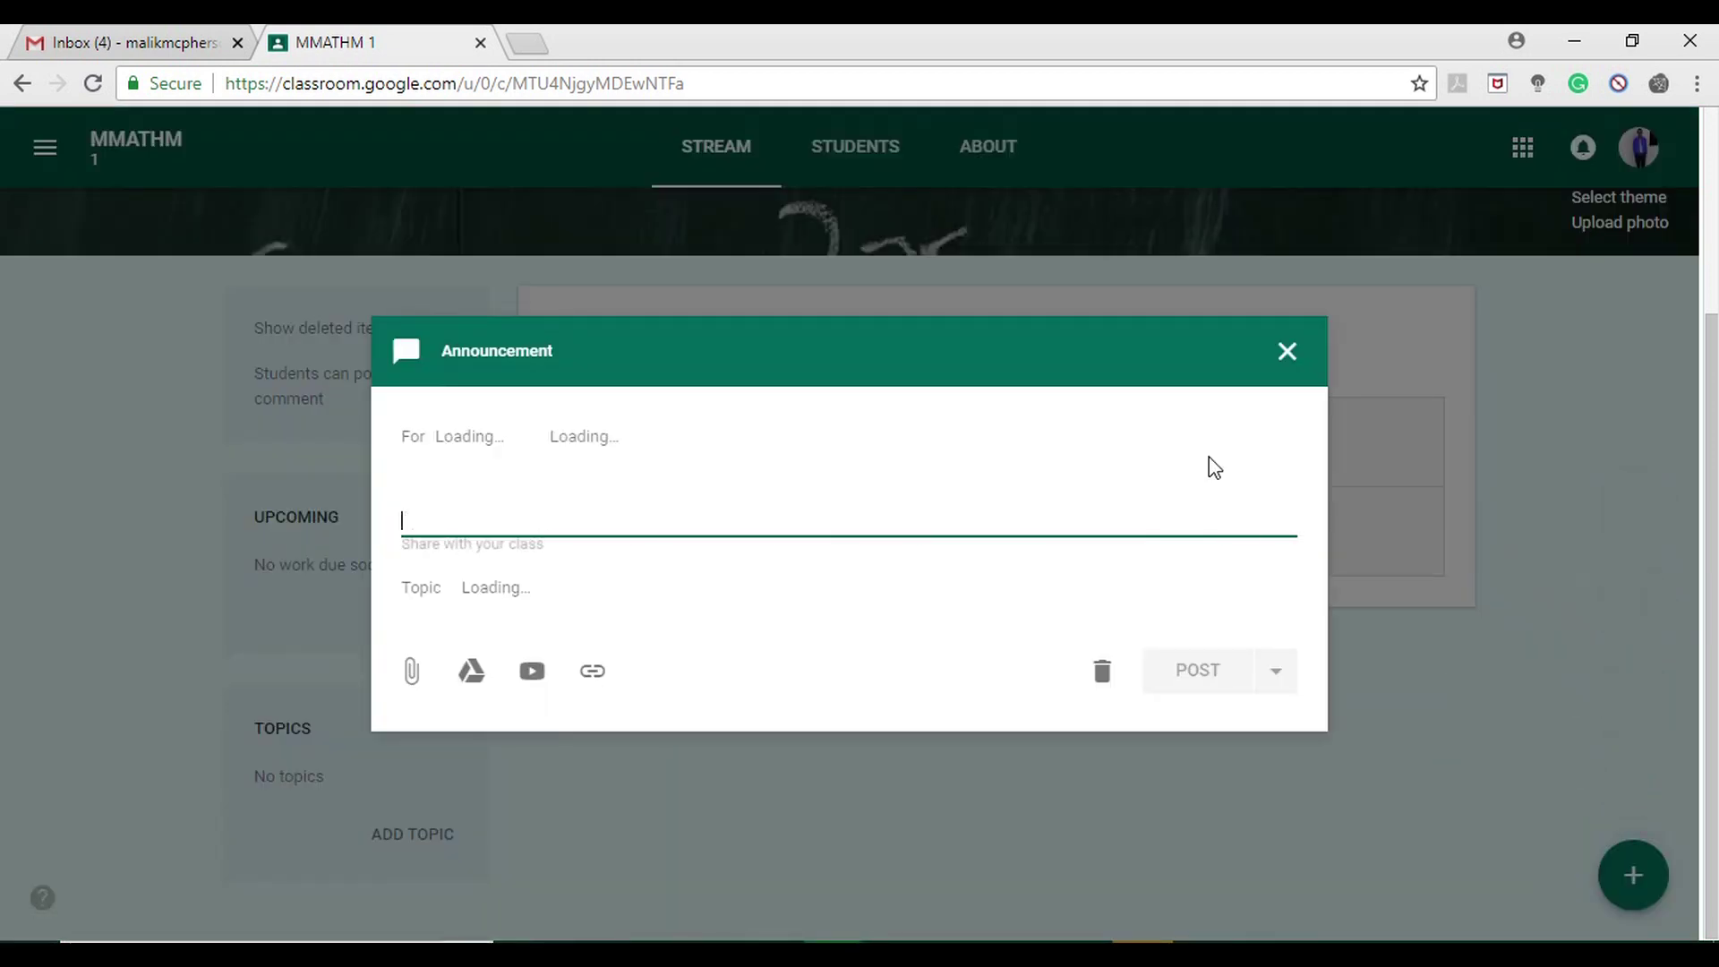
pyautogui.click(579, 517)
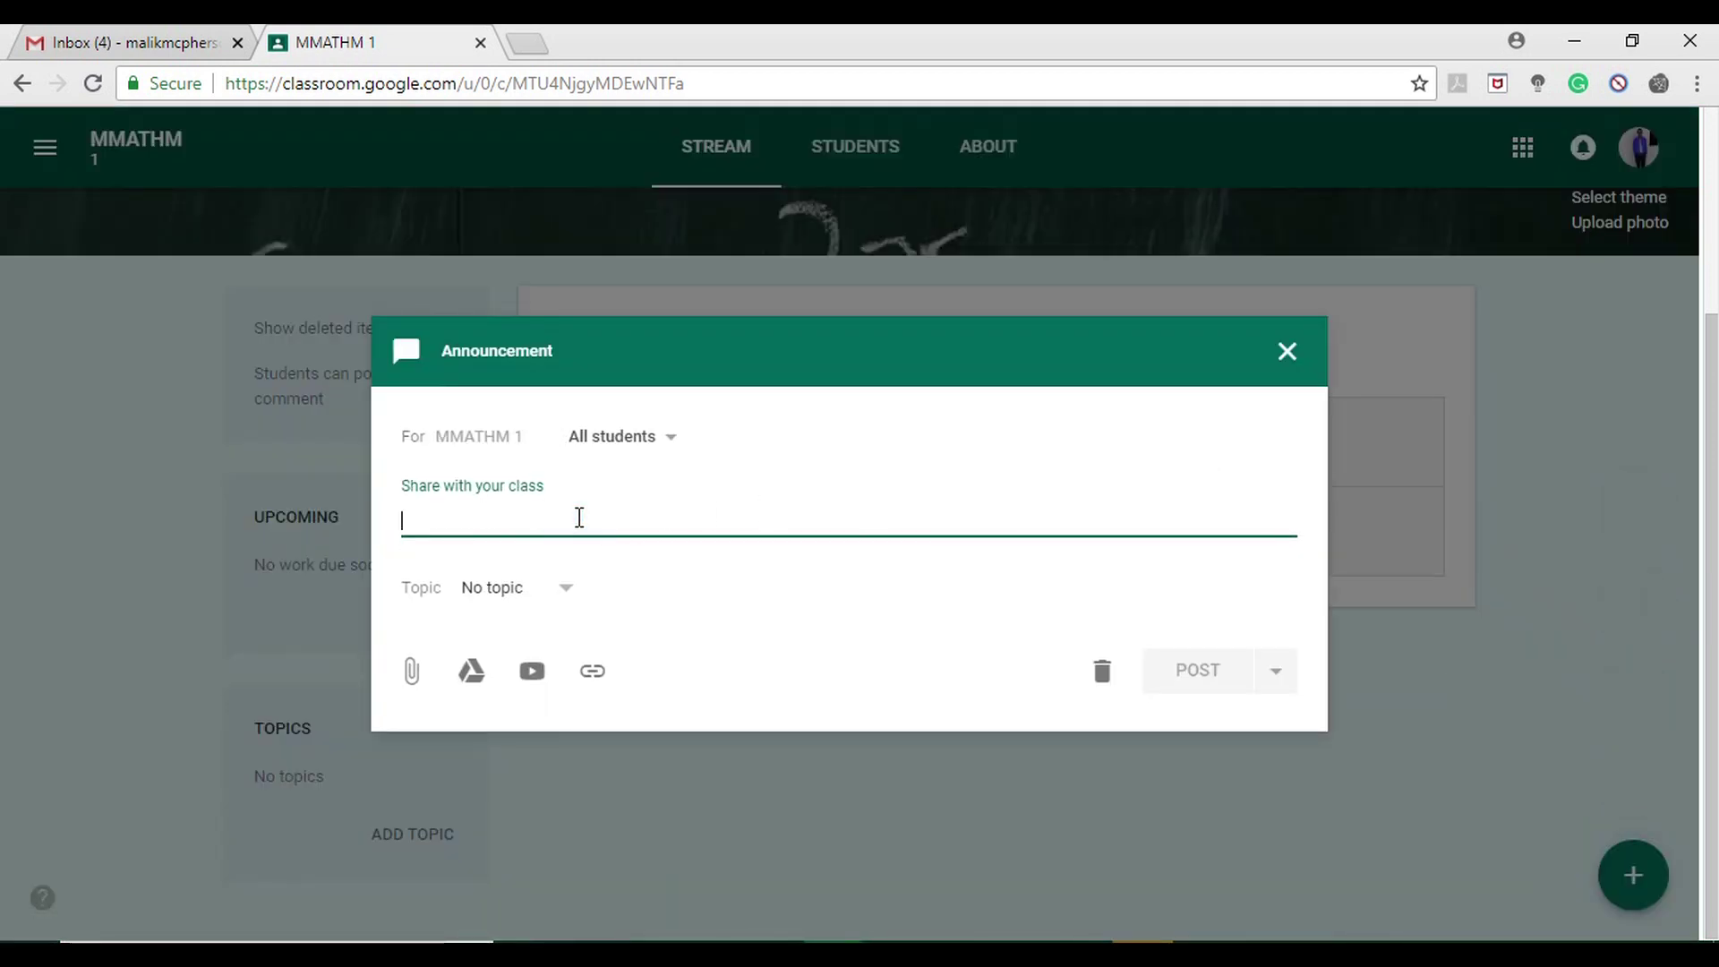
pyautogui.write('NO CLASS ON MONDAY')
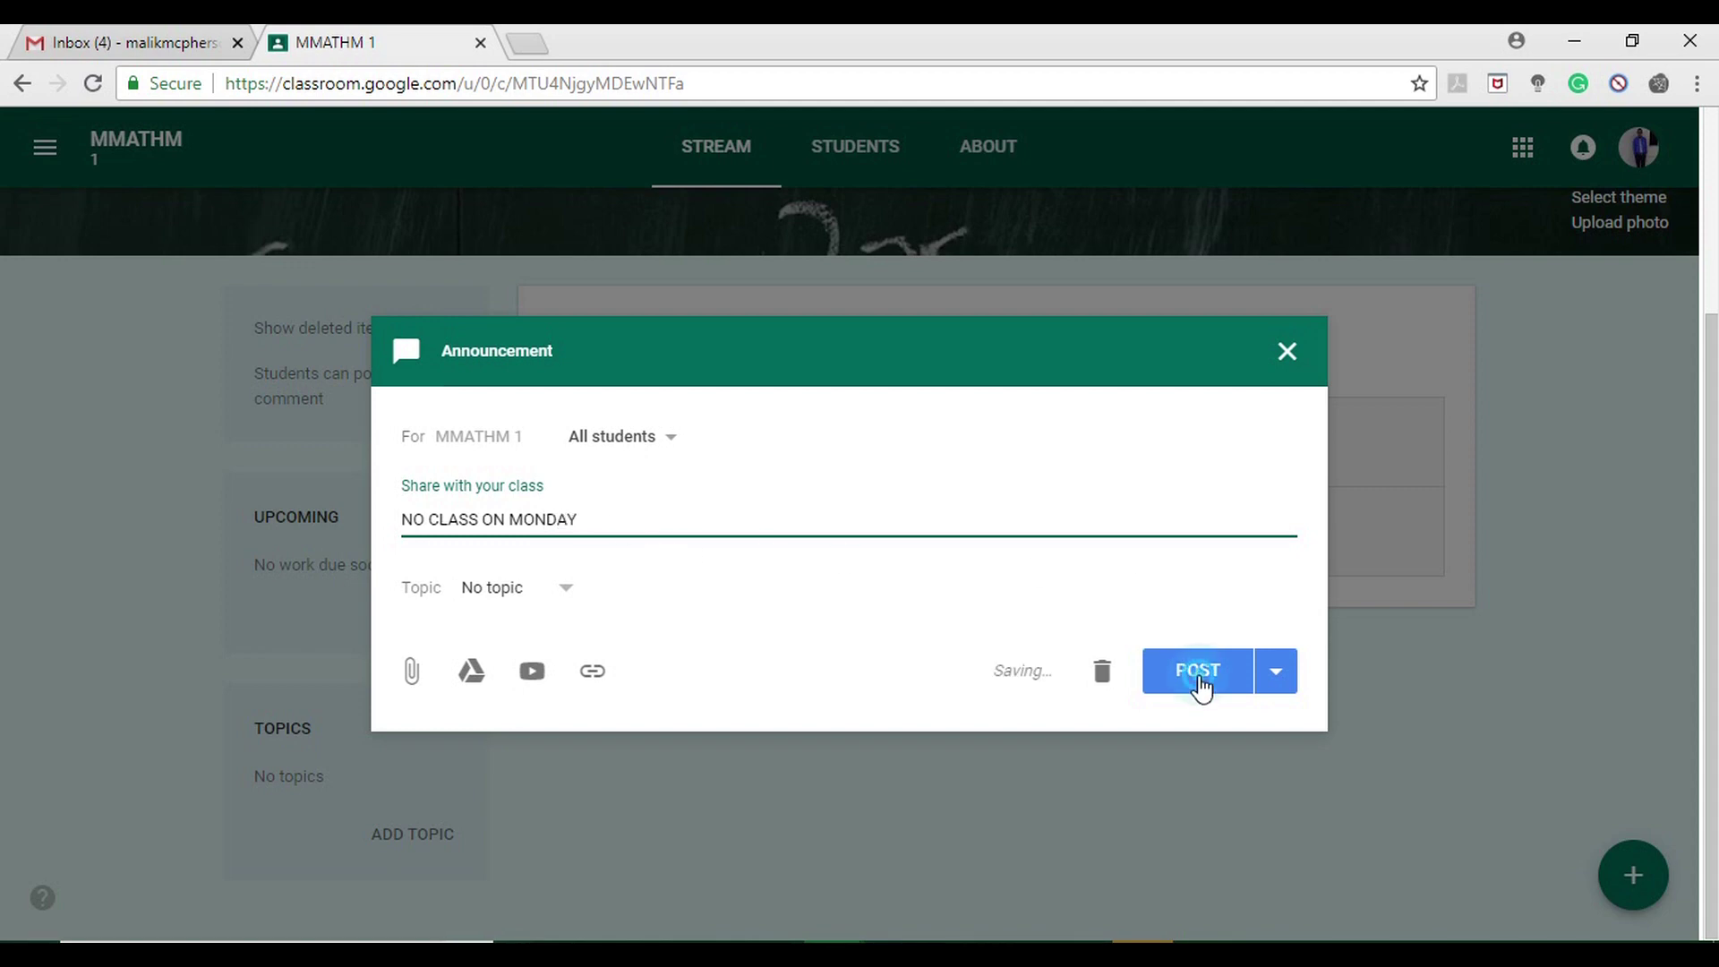
pyautogui.click(1203, 682)
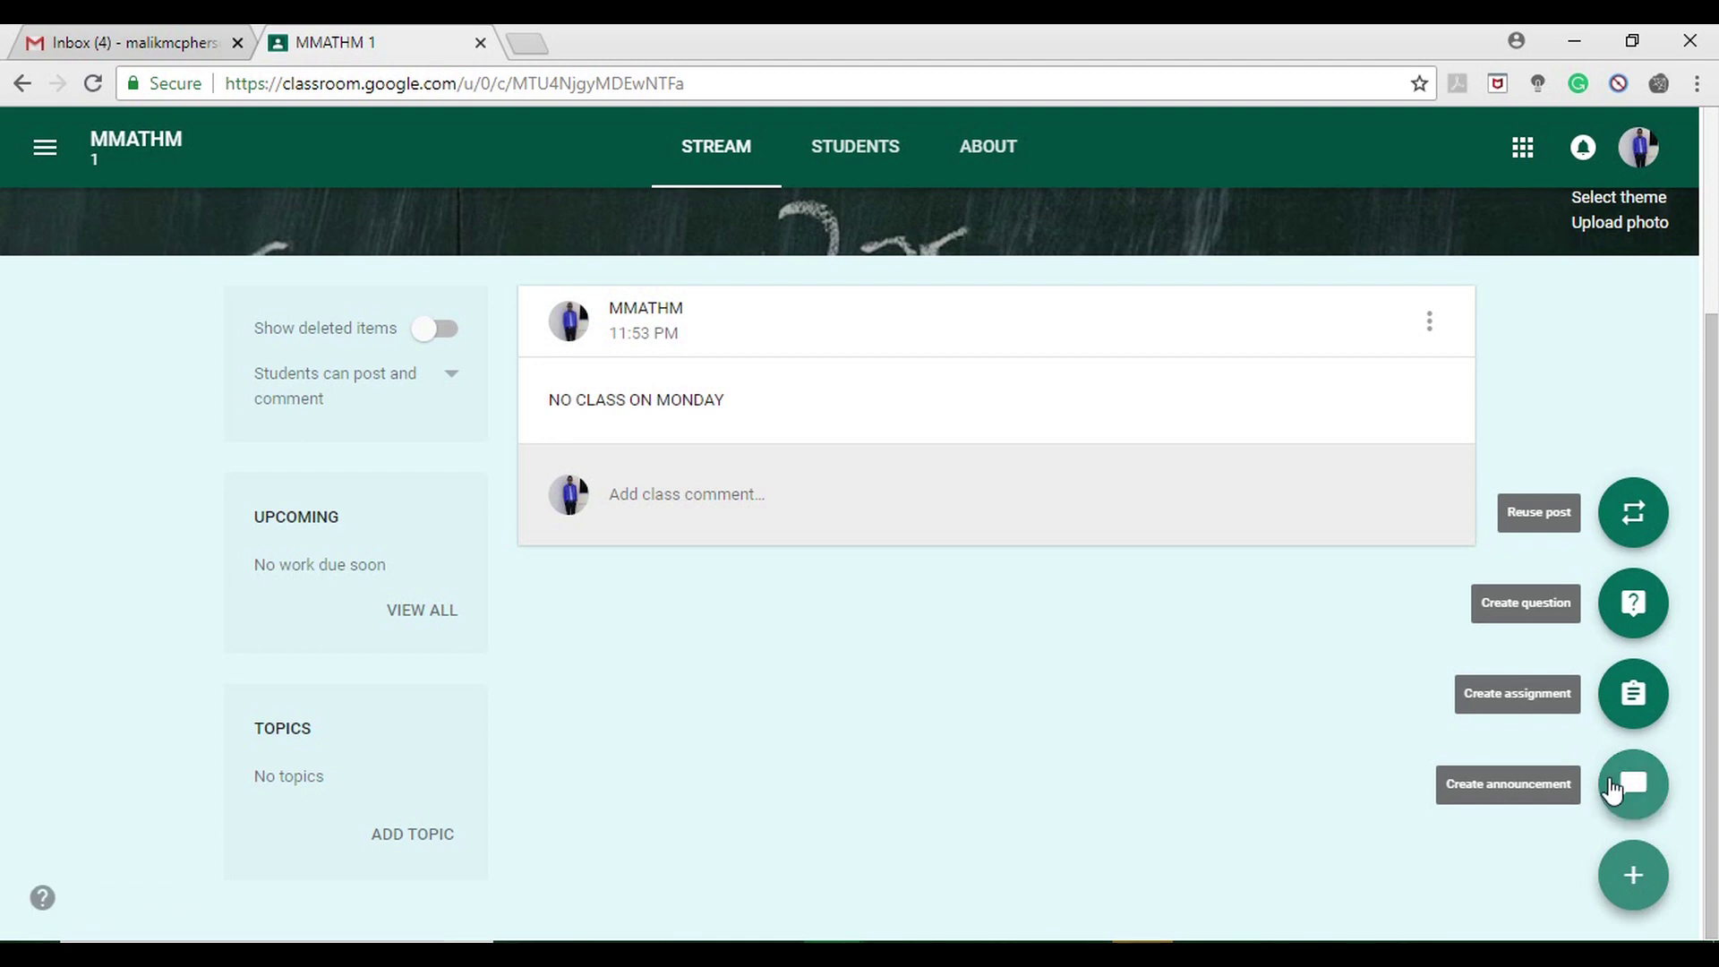
pyautogui.click(1631, 867)
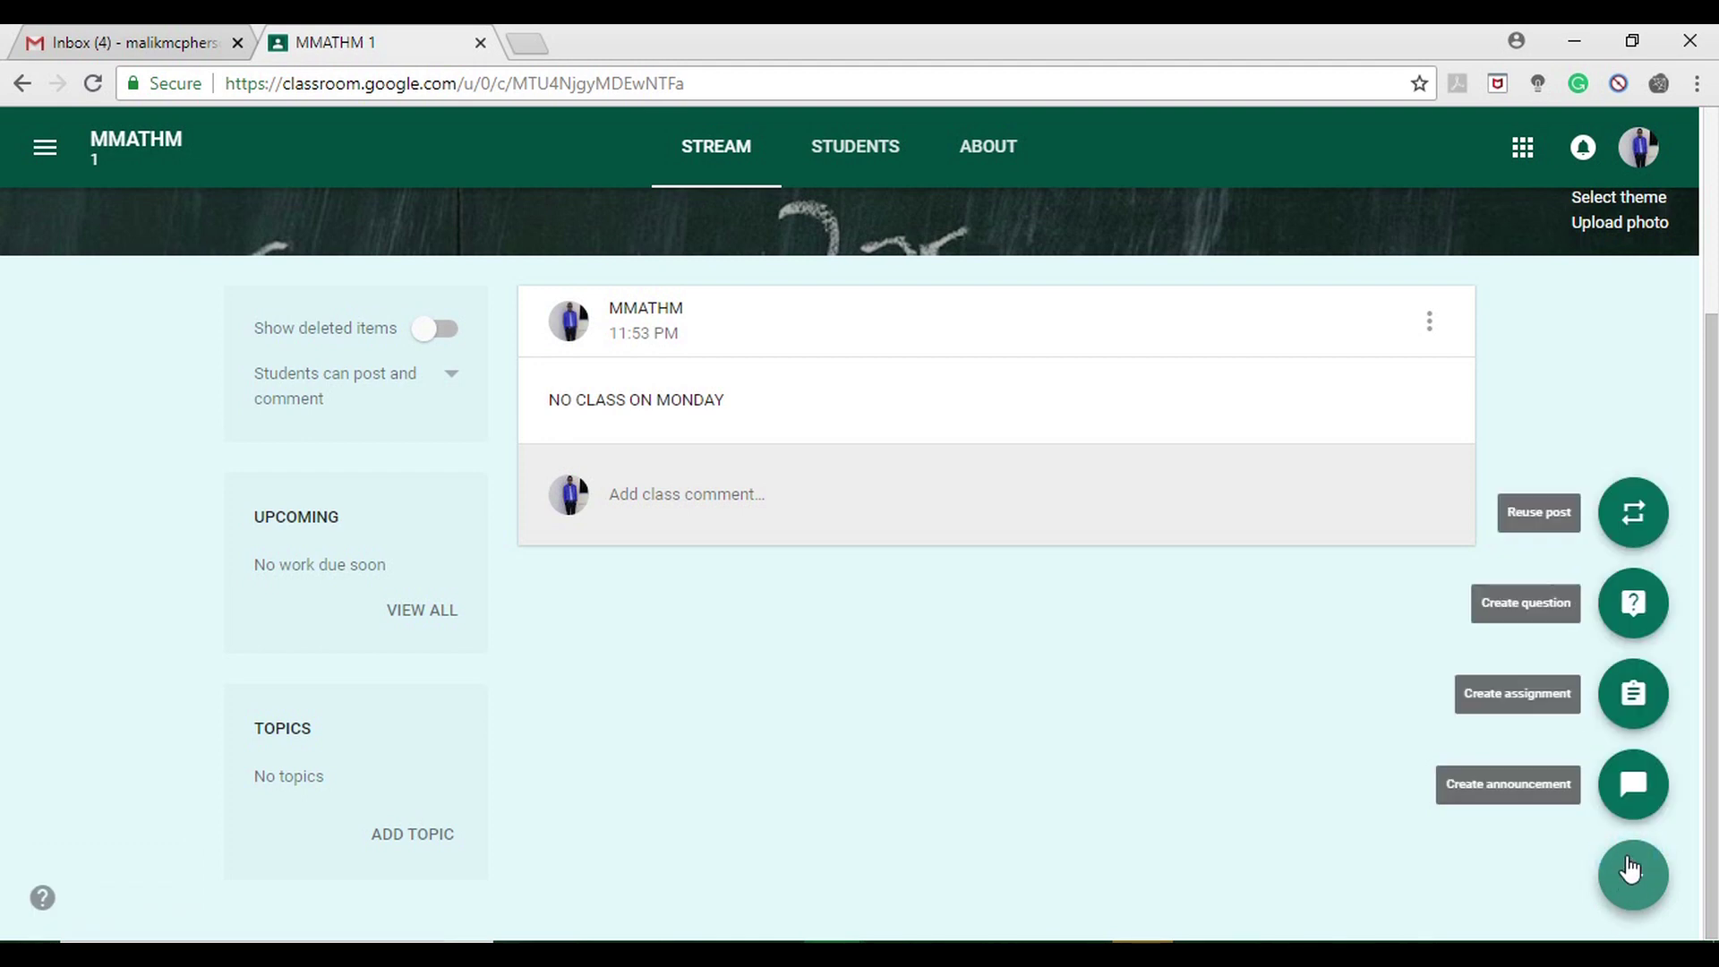
pyautogui.click(1635, 703)
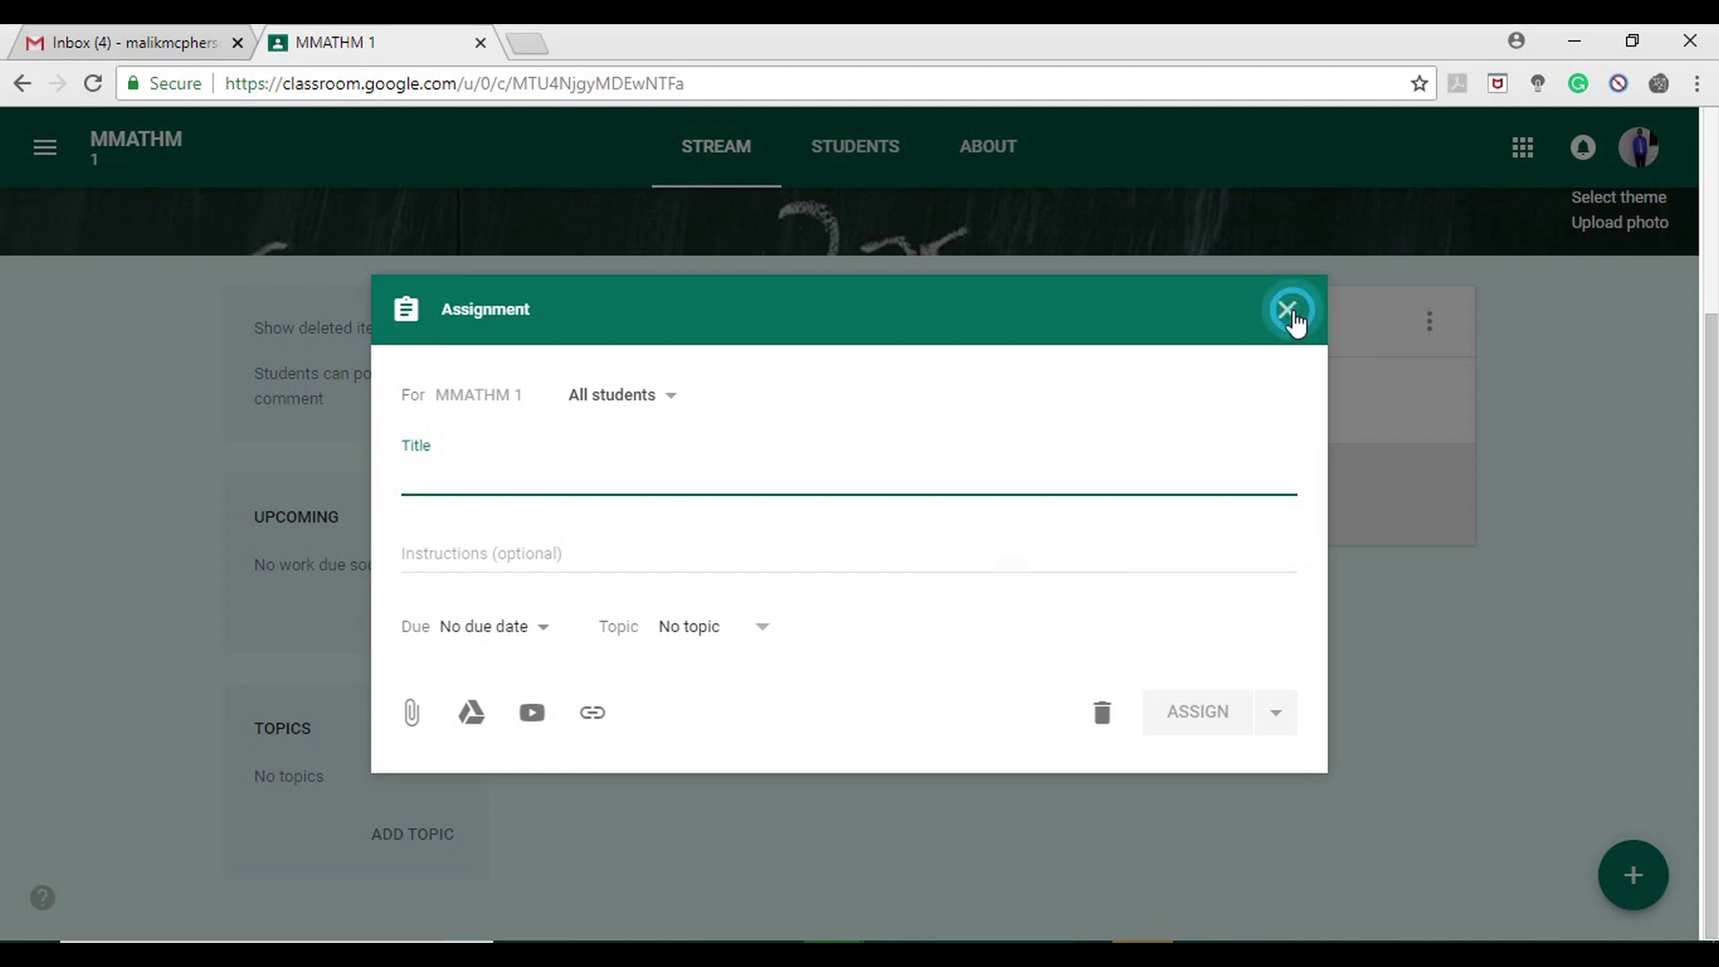
pyautogui.click(1287, 312)
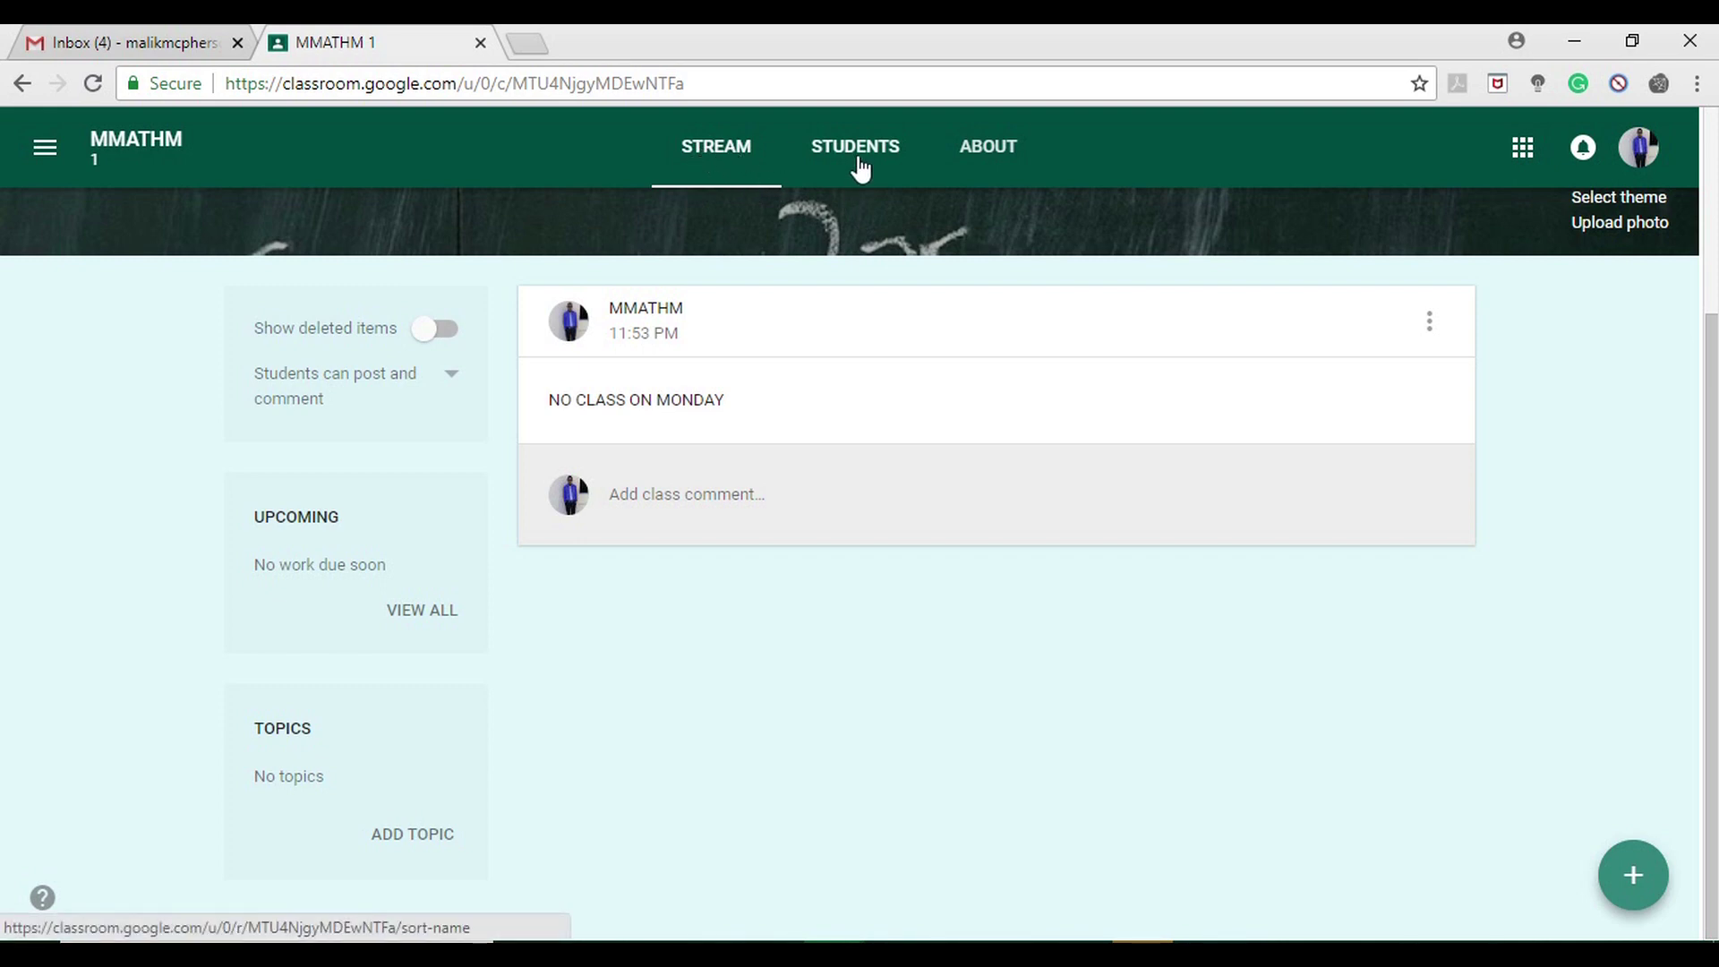
# Step: Check the About tab and class details, then open the Students page's invite form
pyautogui.click(996, 155)
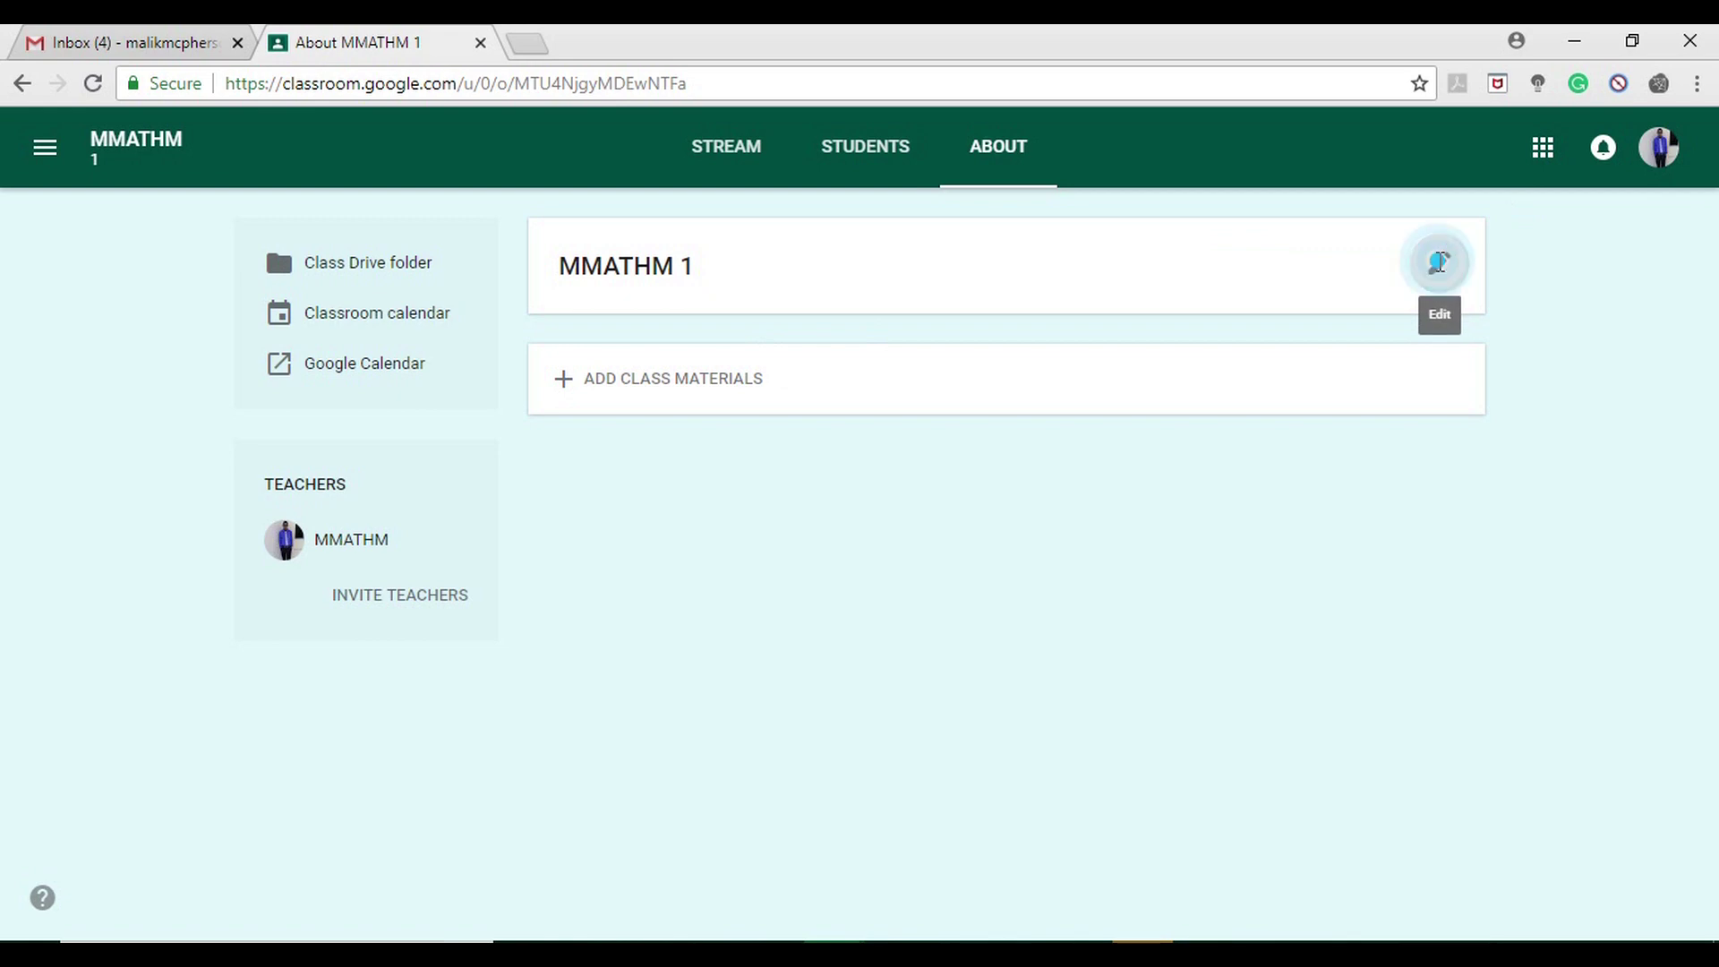
pyautogui.click(1440, 271)
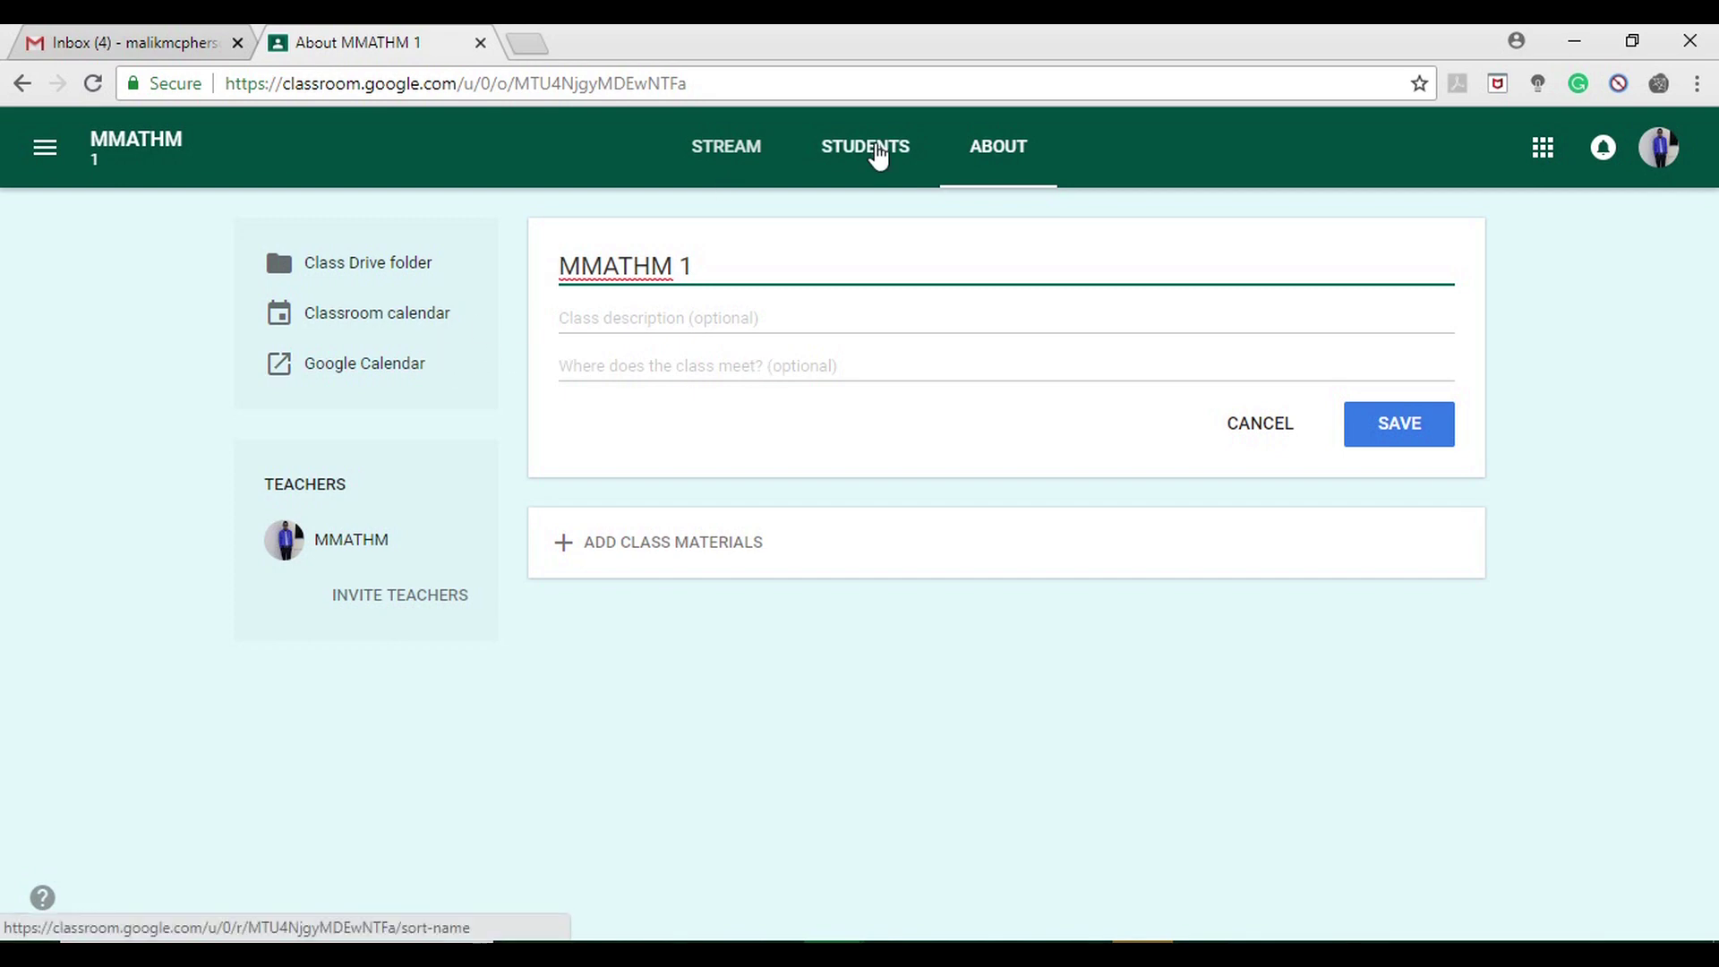
pyautogui.click(875, 164)
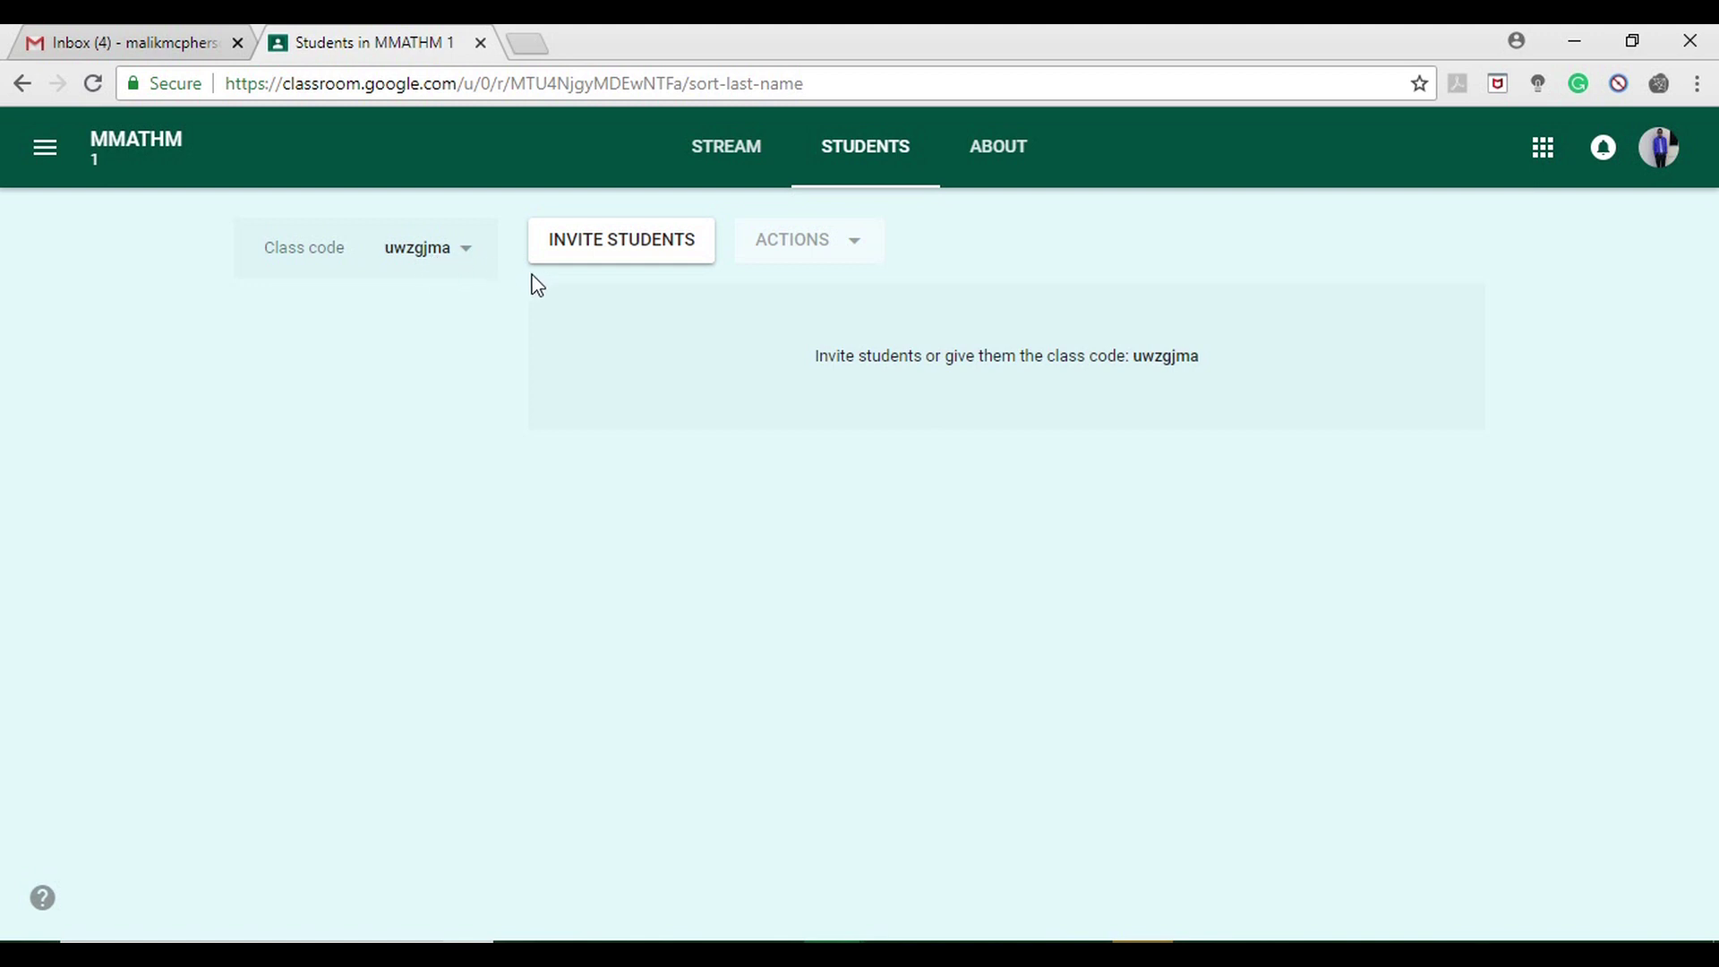
pyautogui.click(569, 245)
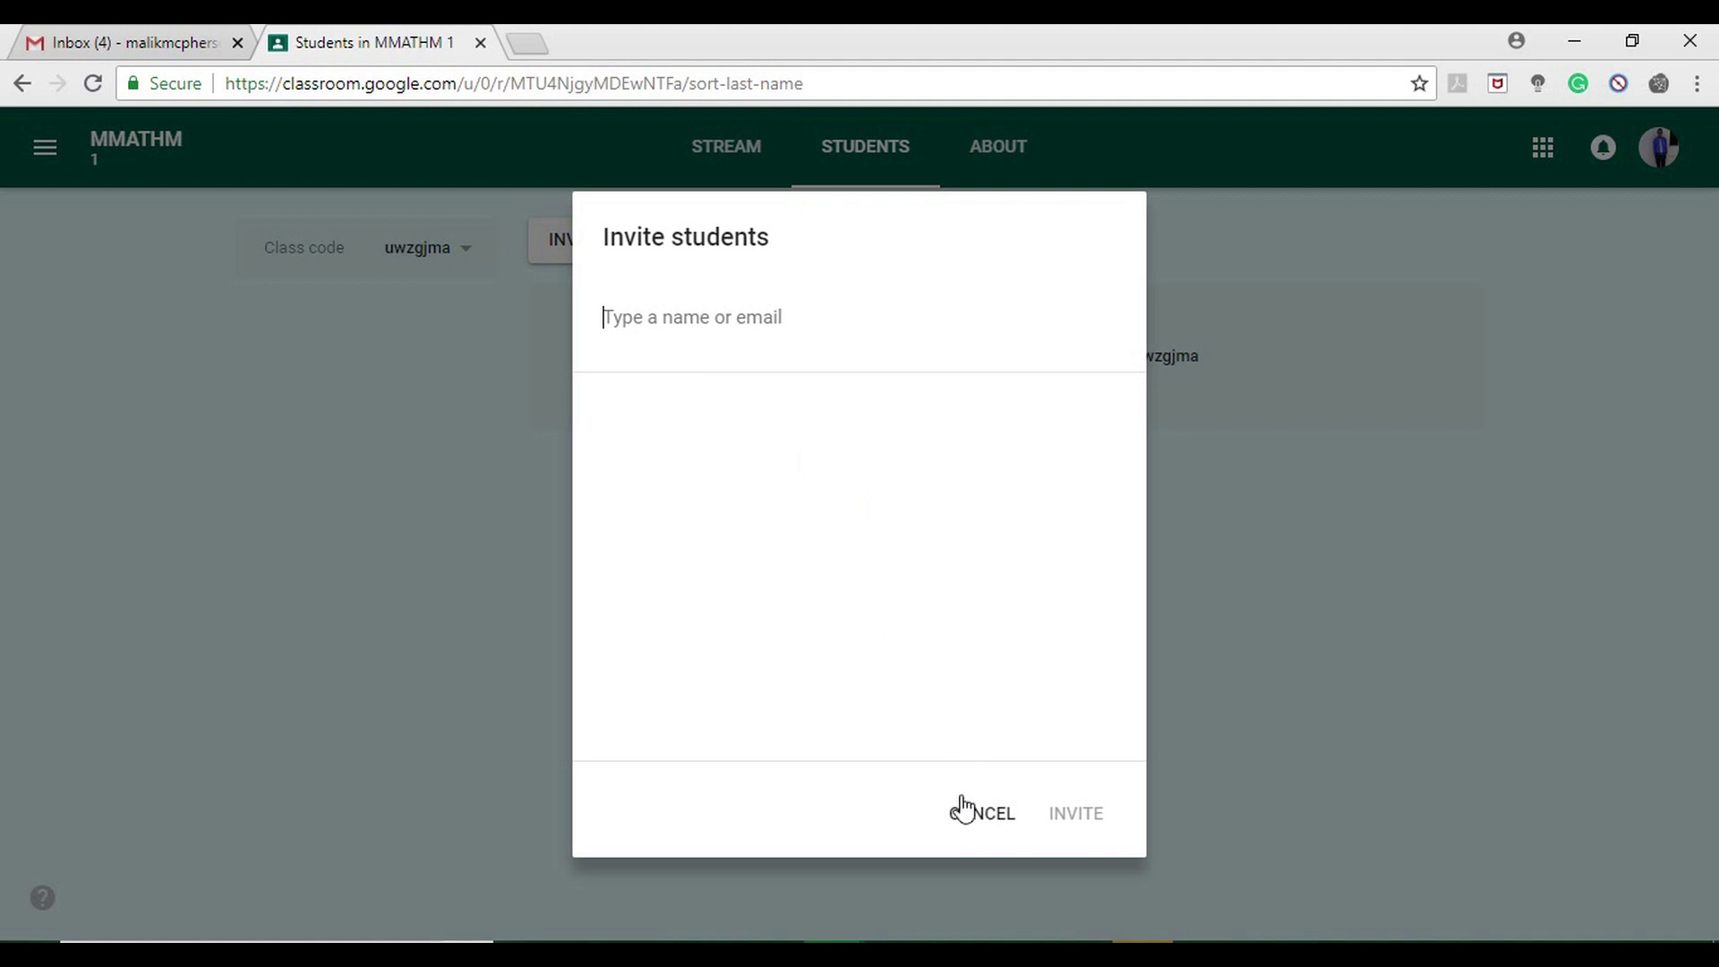
# Step: Cancel inviting students and open Classroom's navigation menu
pyautogui.click(978, 822)
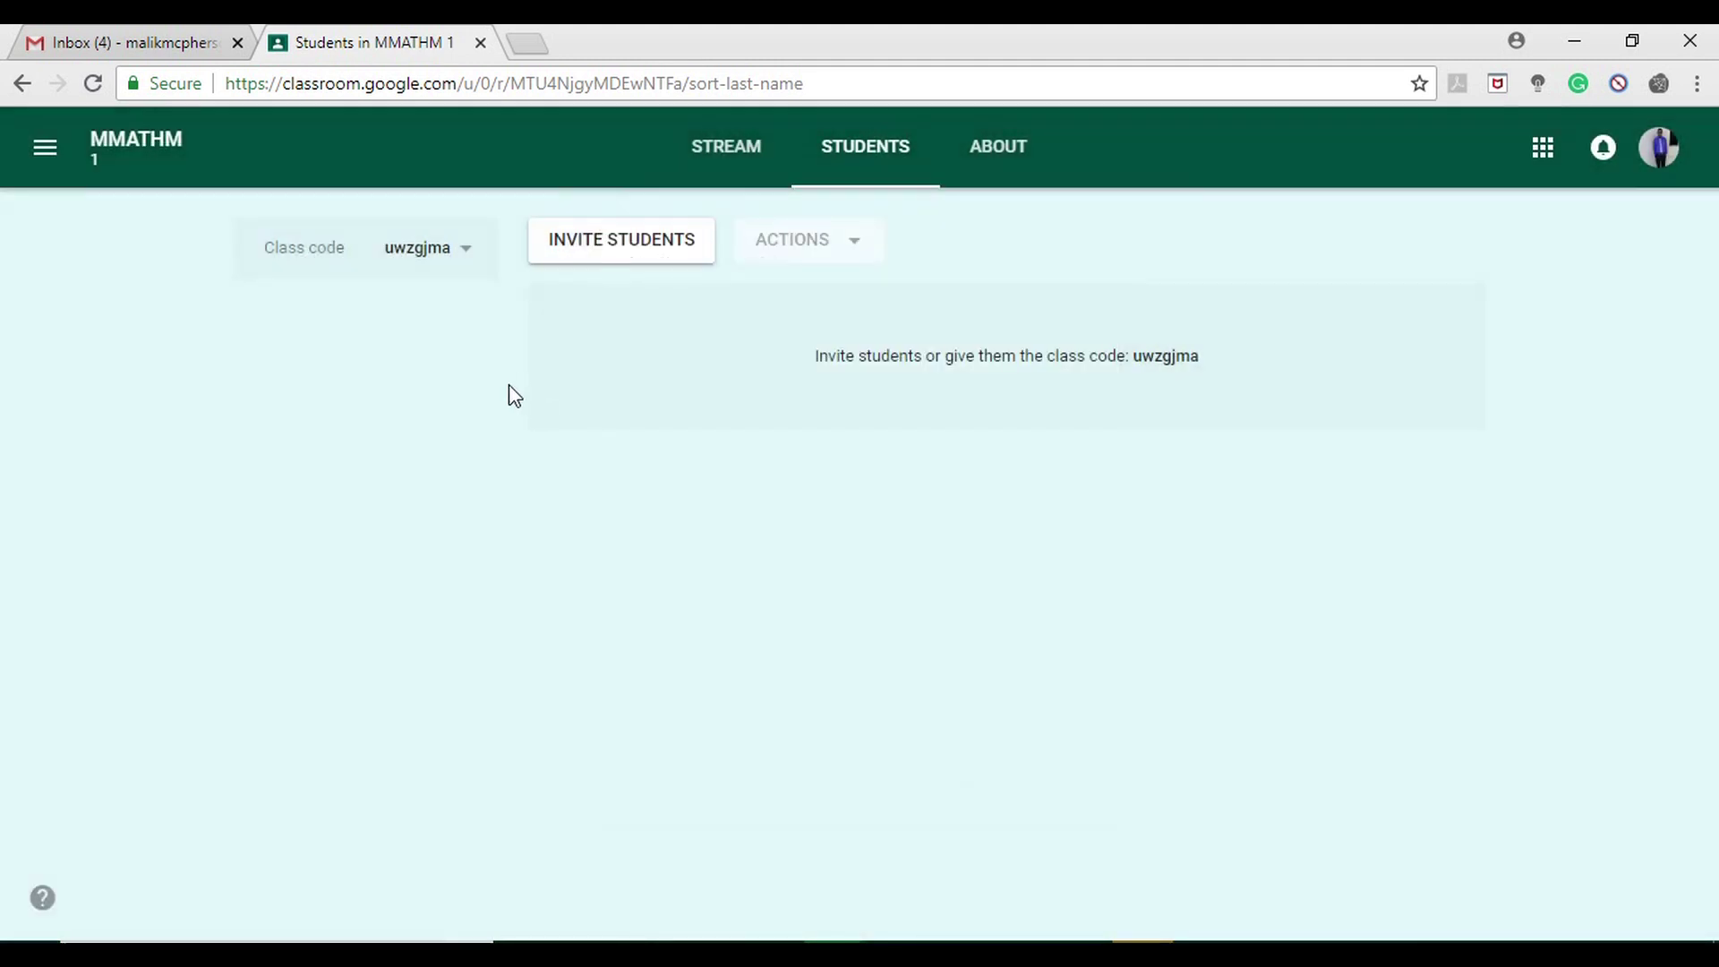
pyautogui.click(37, 151)
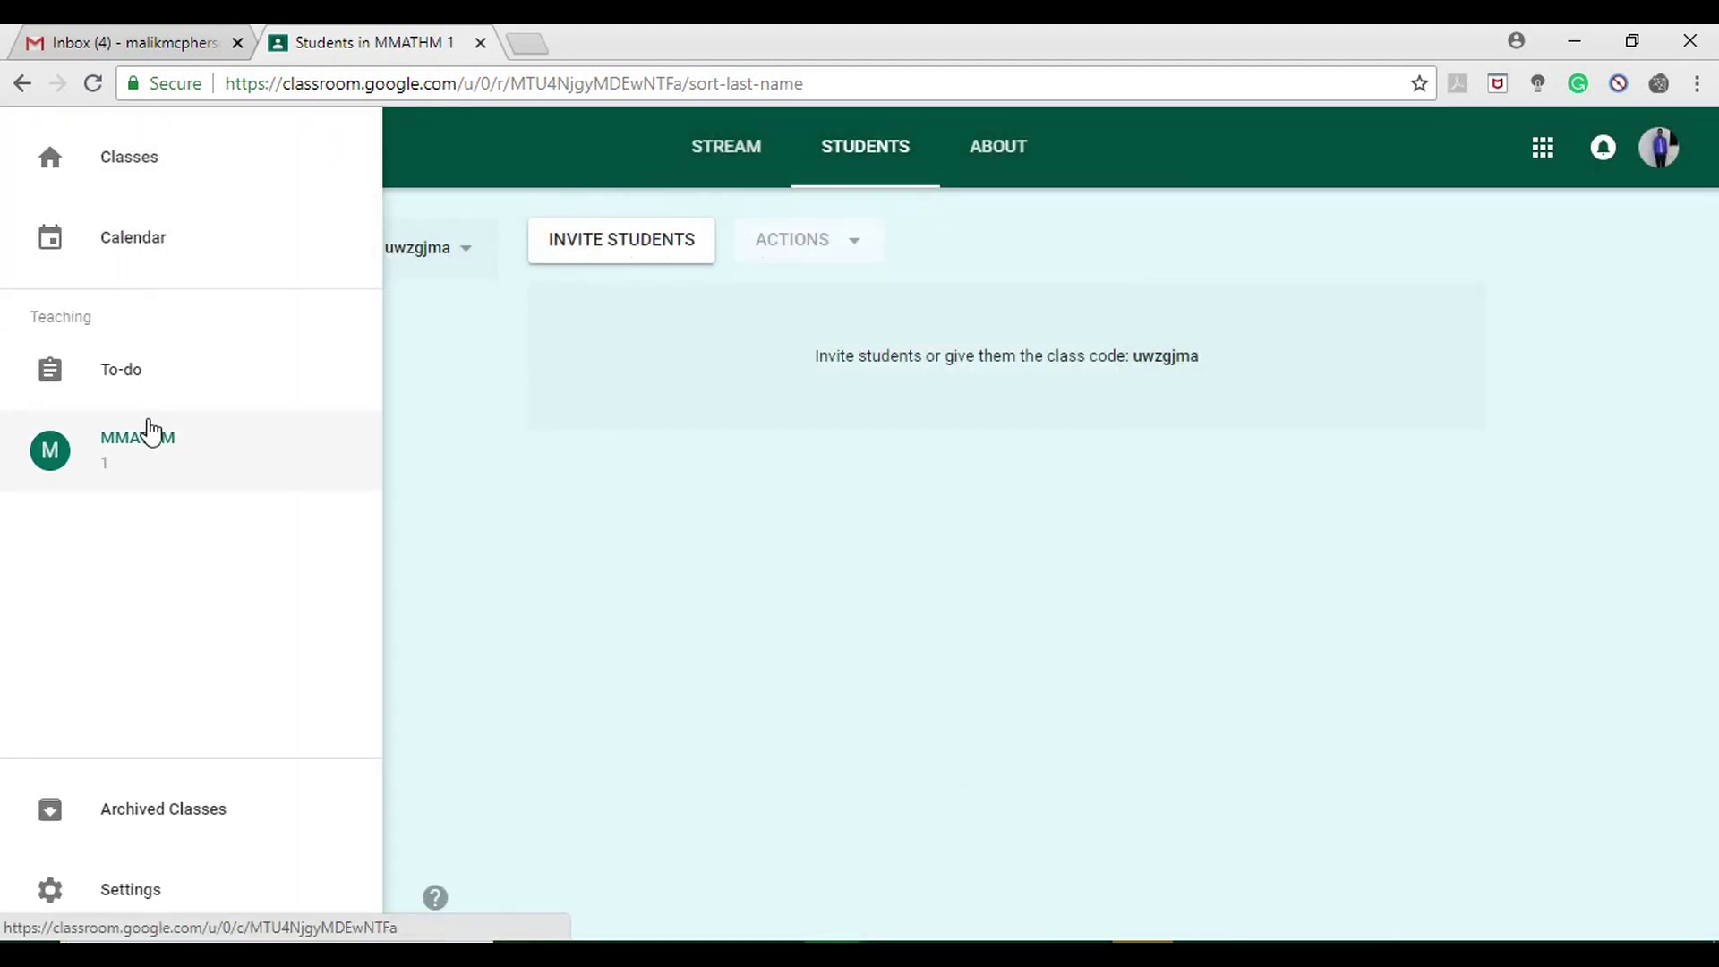
# Step: Go to the Classes overview and open the MMATHM 1 class card
pyautogui.click(129, 158)
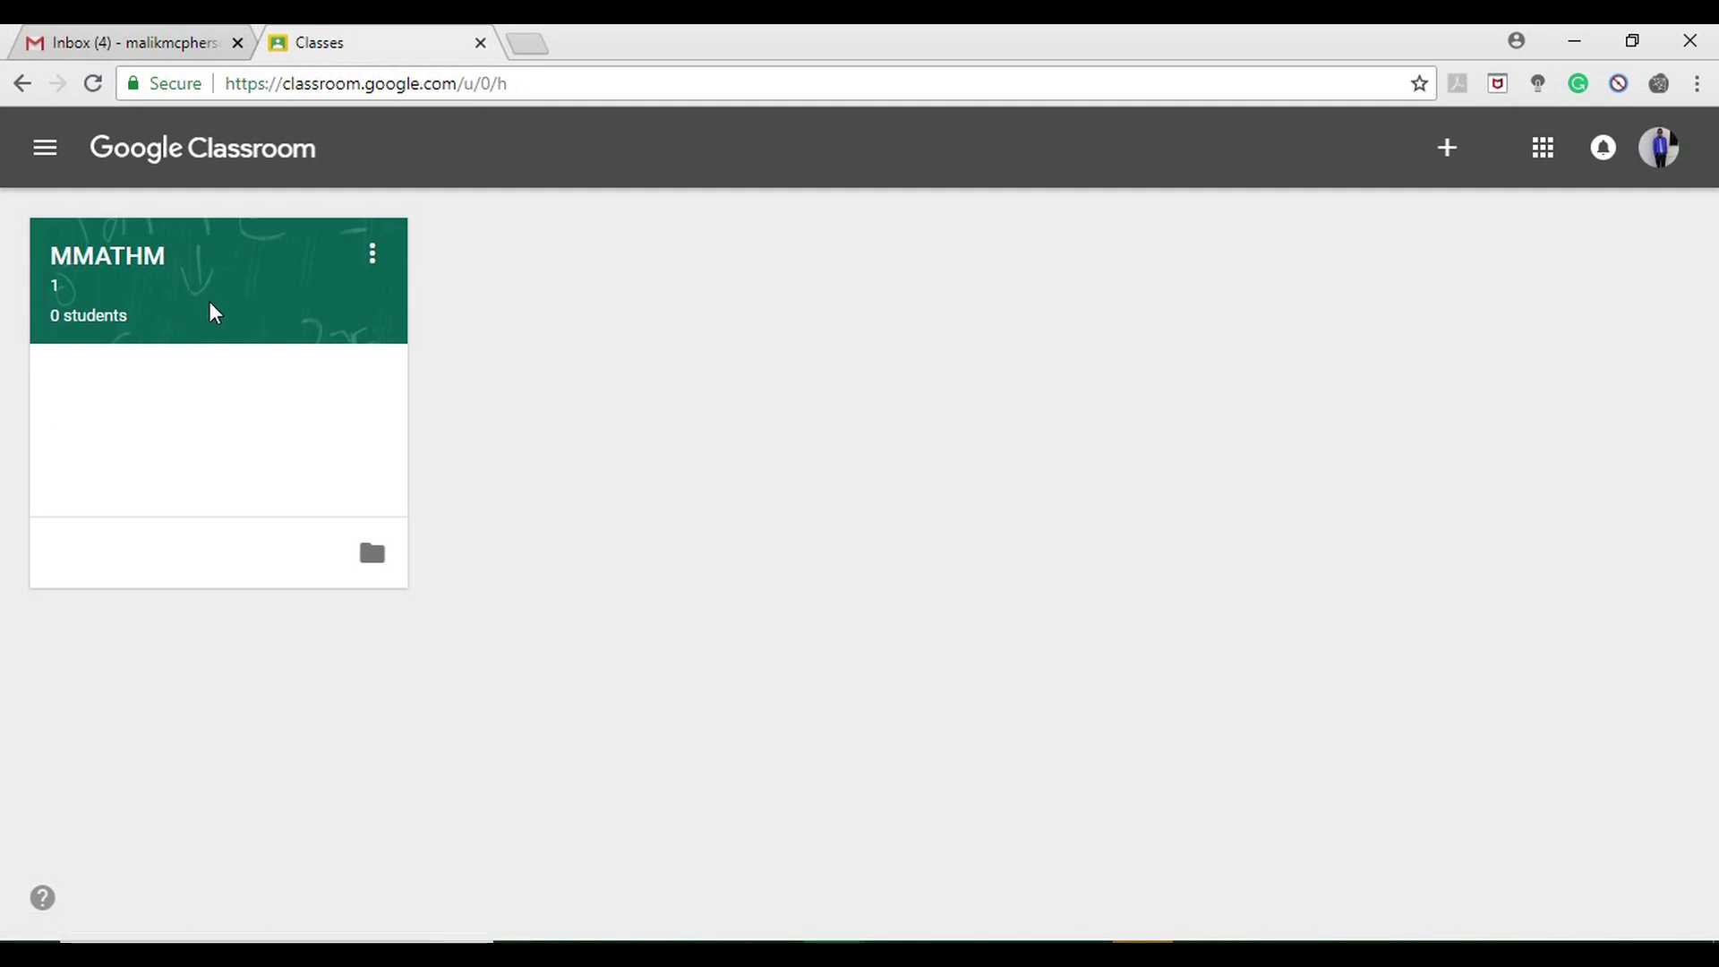
pyautogui.click(257, 299)
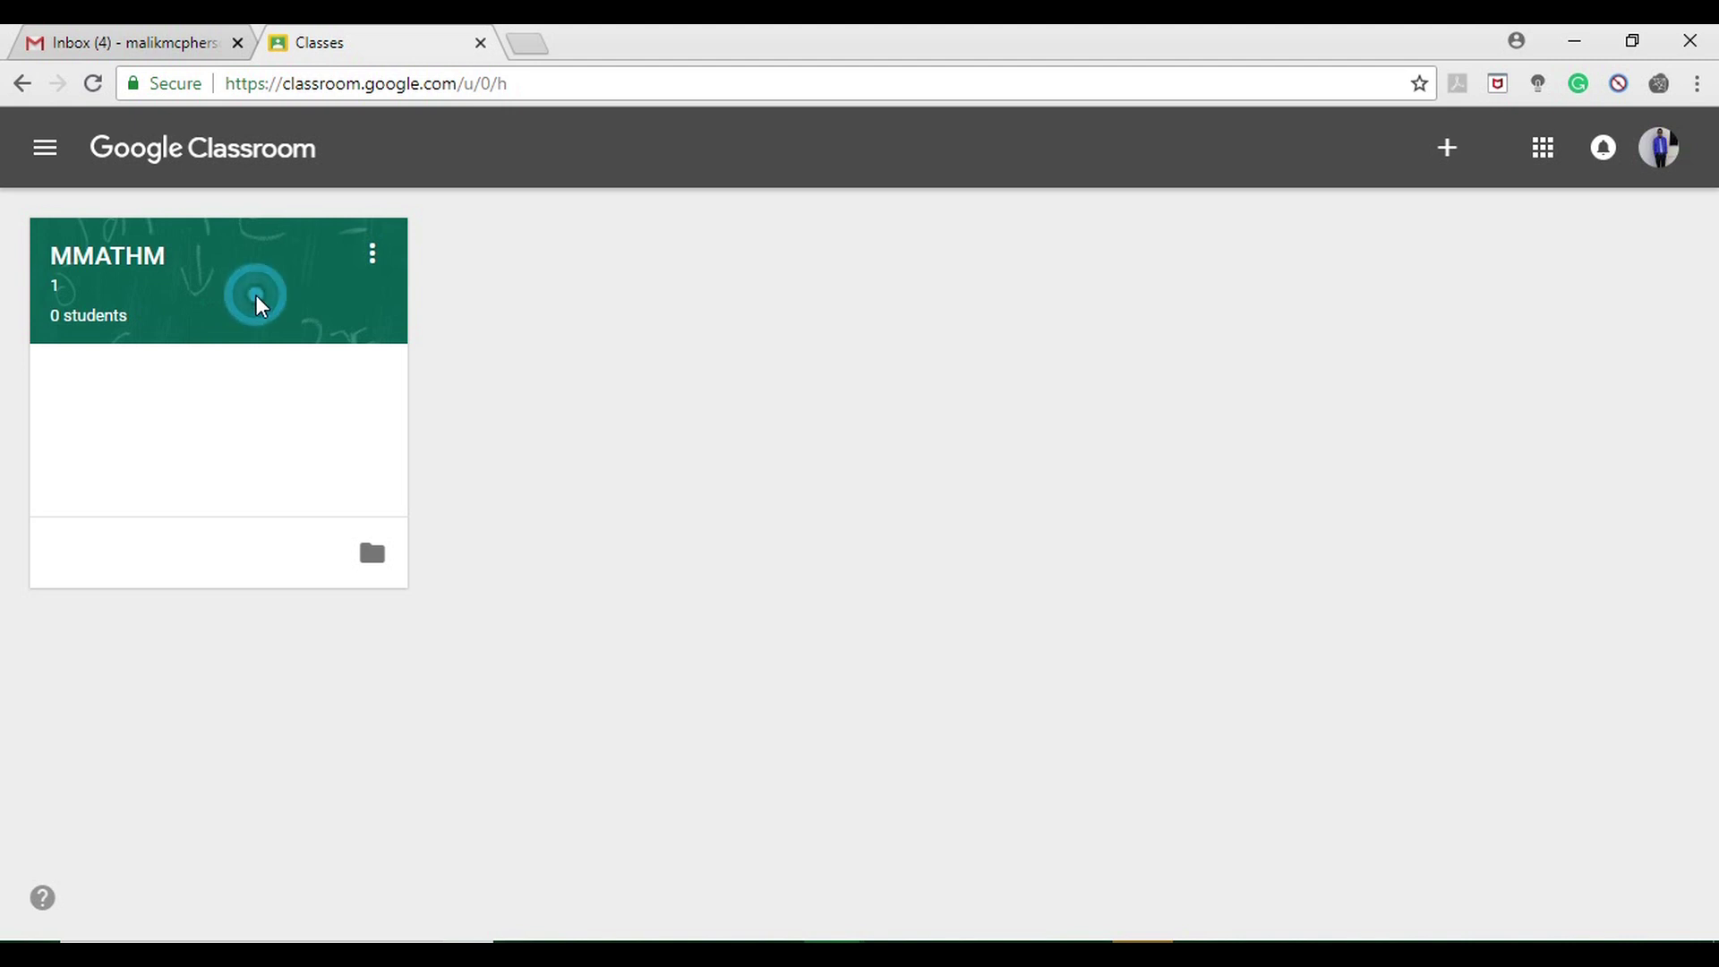
pyautogui.click(148, 303)
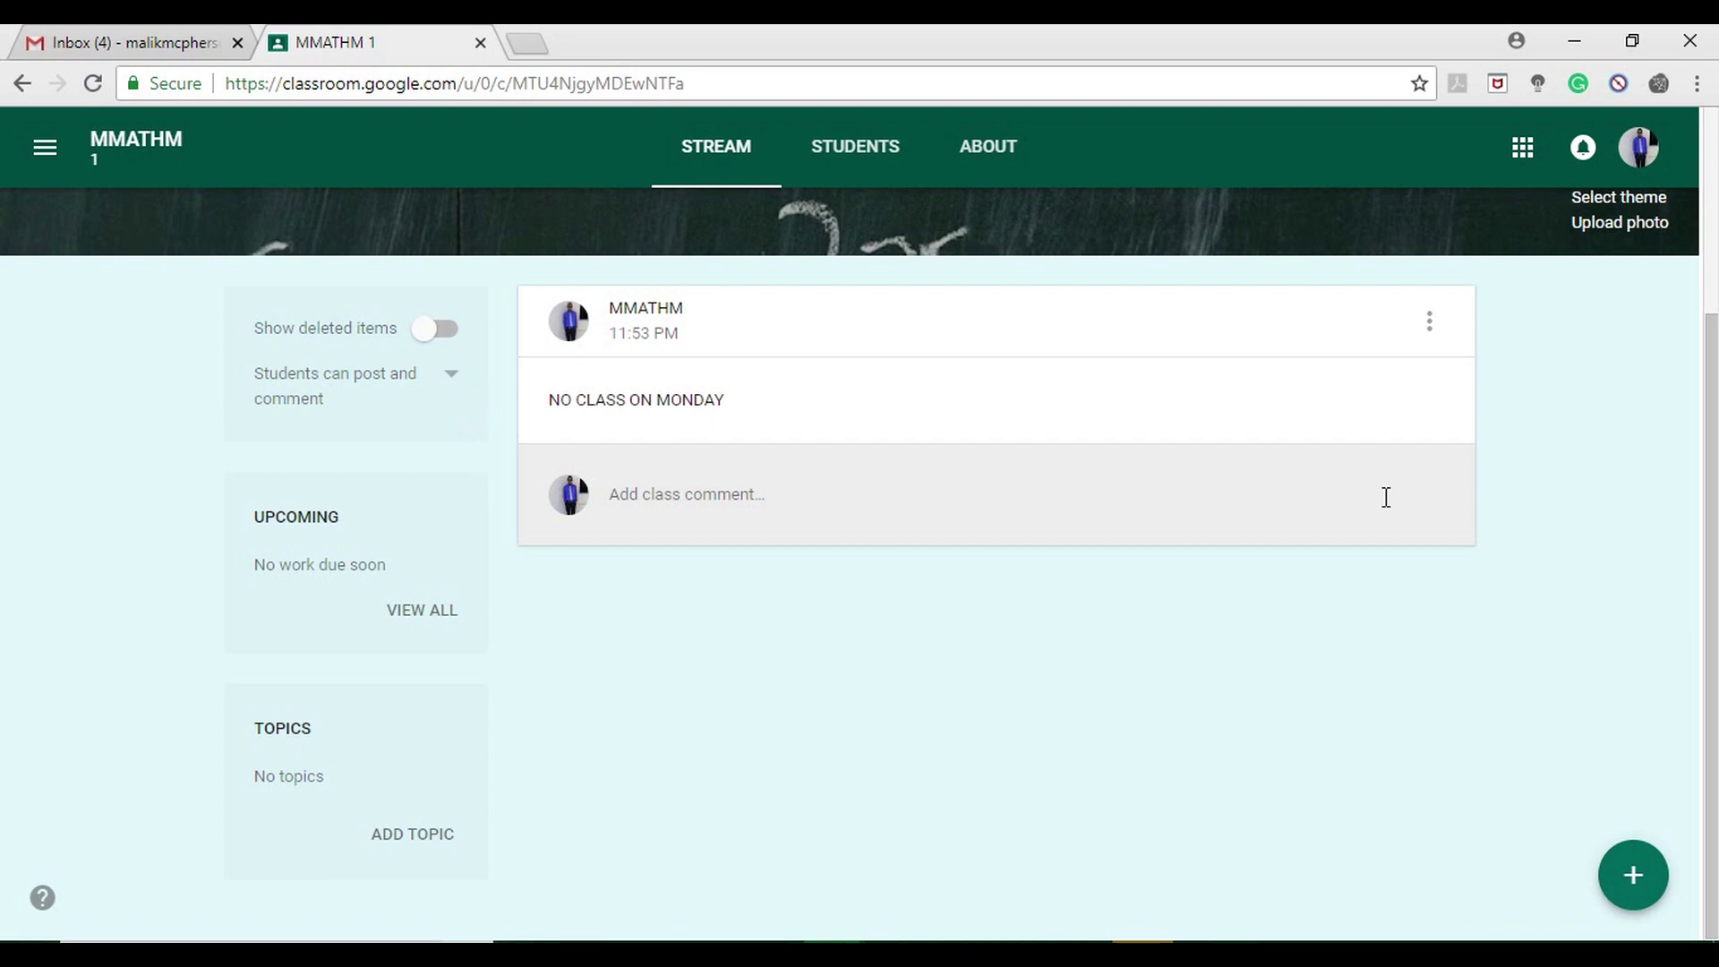
pyautogui.moveTo(1717, 496); pyautogui.dragTo(1716, 279)
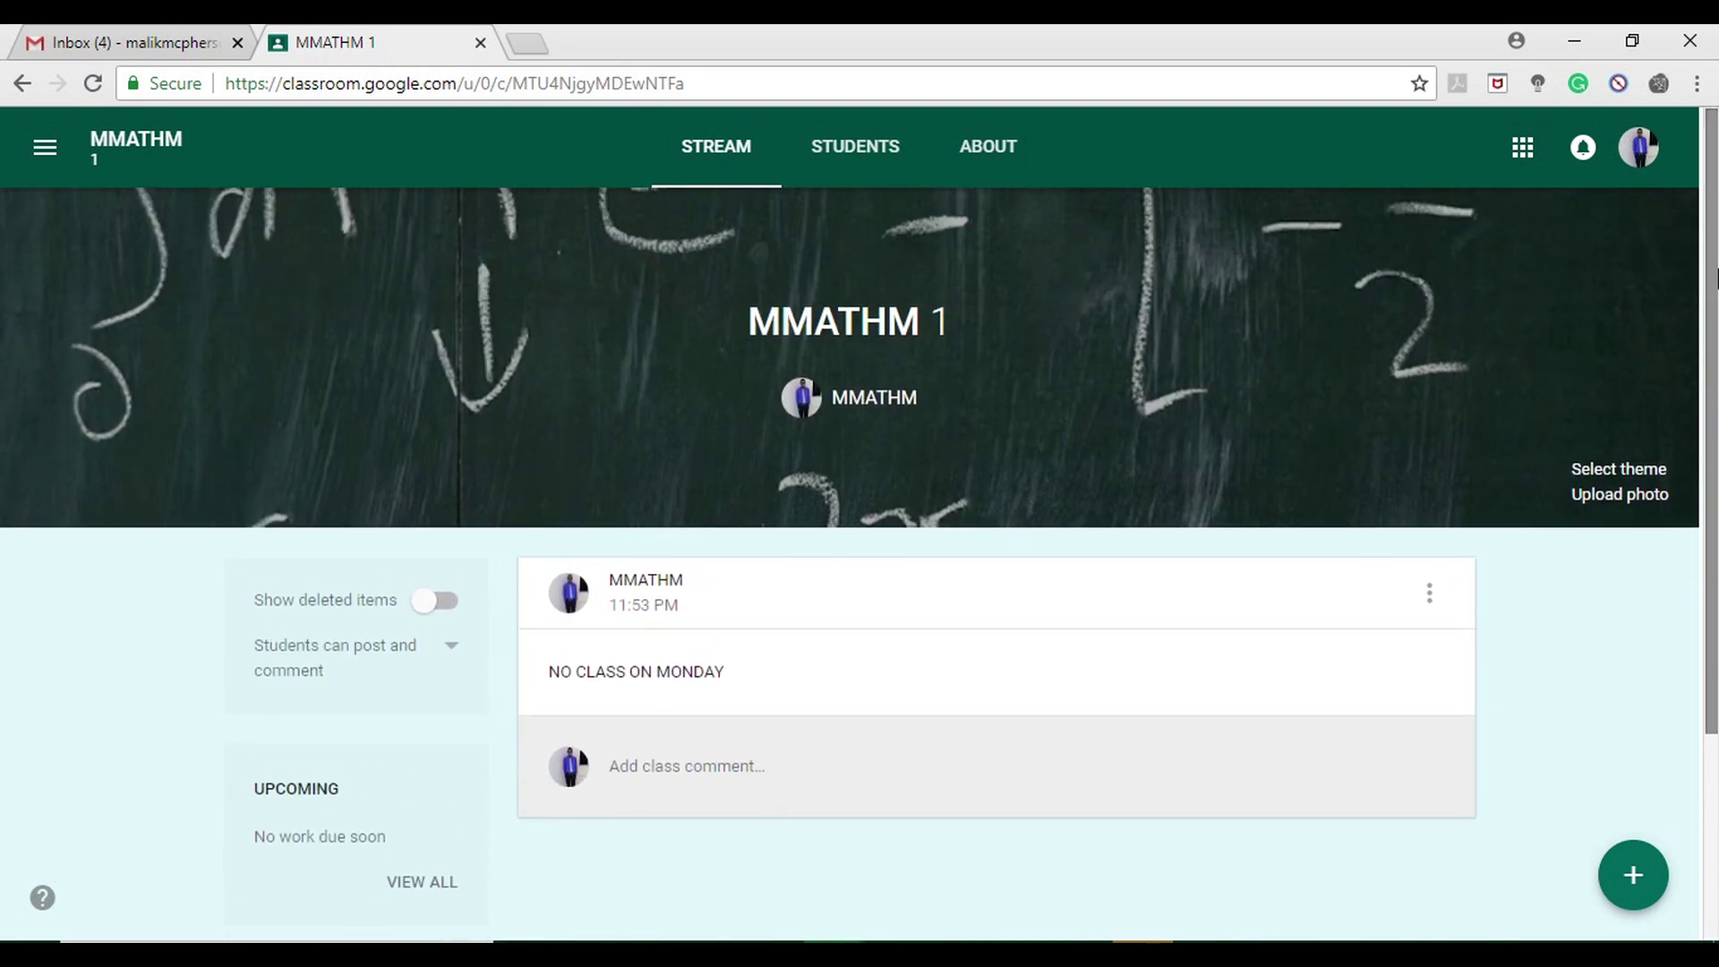